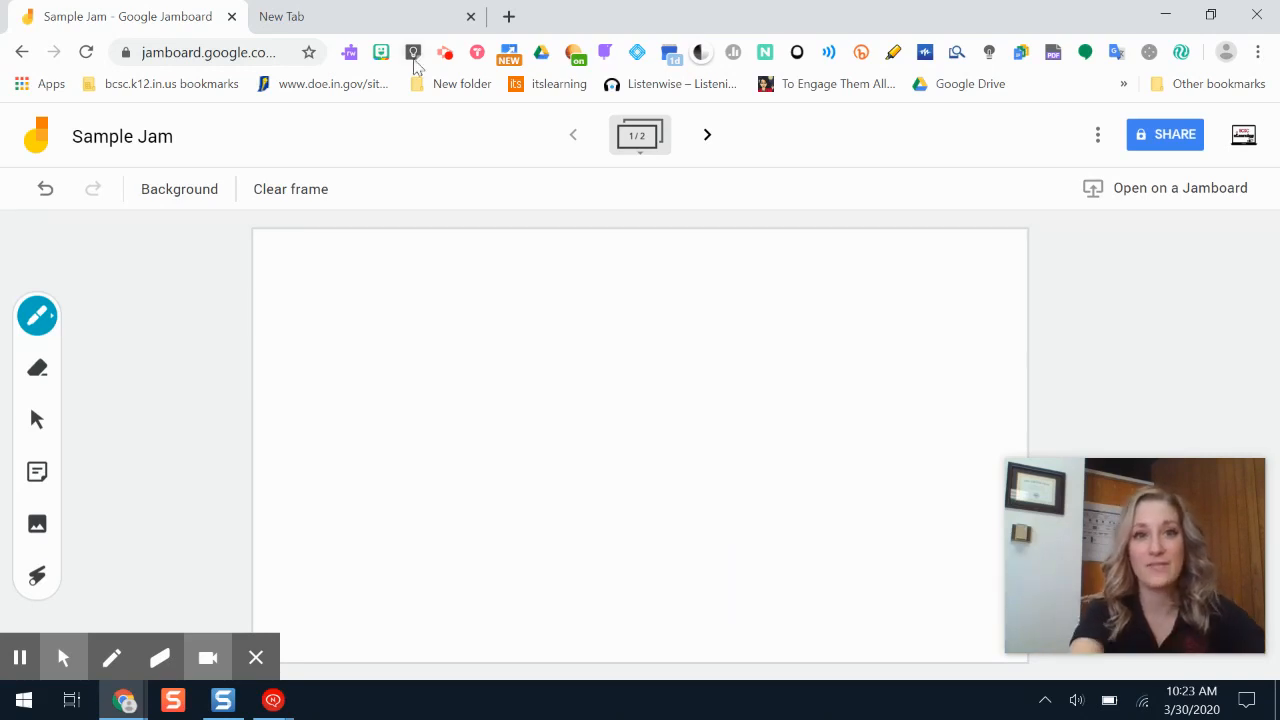
# Step: Open the Jamboard home page from the Google apps in the New Tab page, and return to the Sample Jam board
pyautogui.click(366, 18)
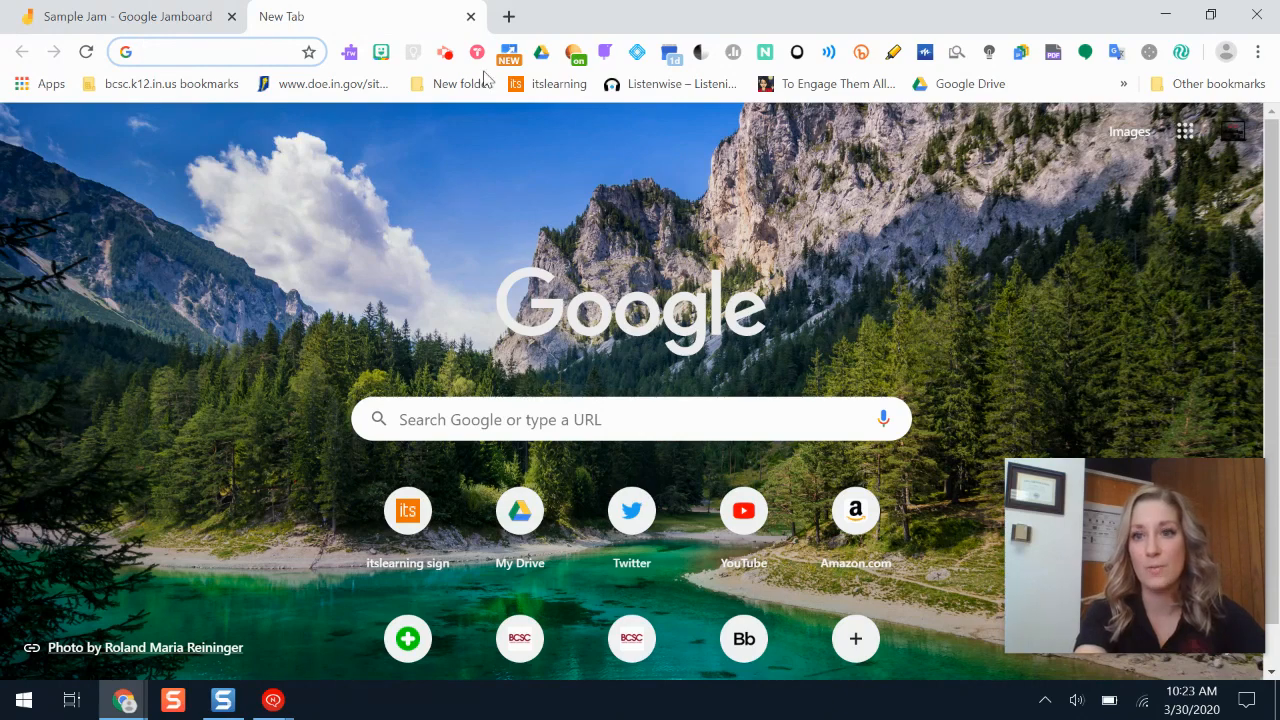
pyautogui.click(1183, 140)
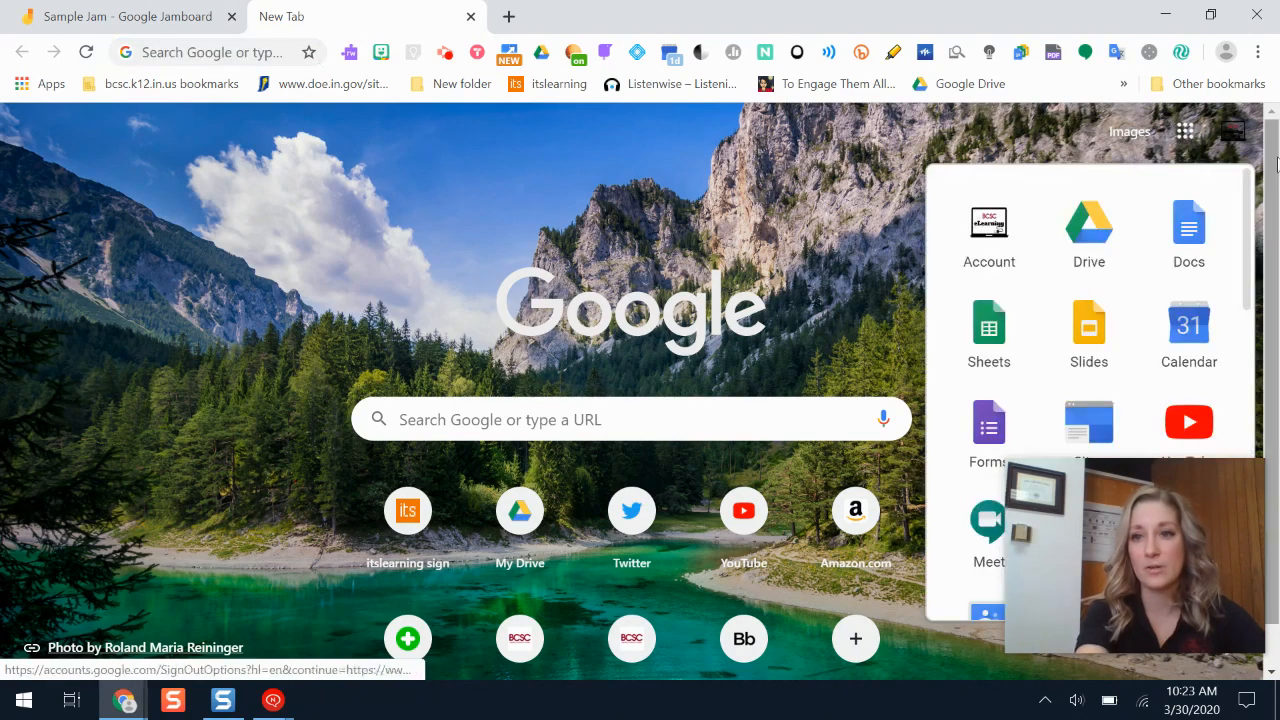
pyautogui.moveTo(1249, 207); pyautogui.dragTo(1257, 463)
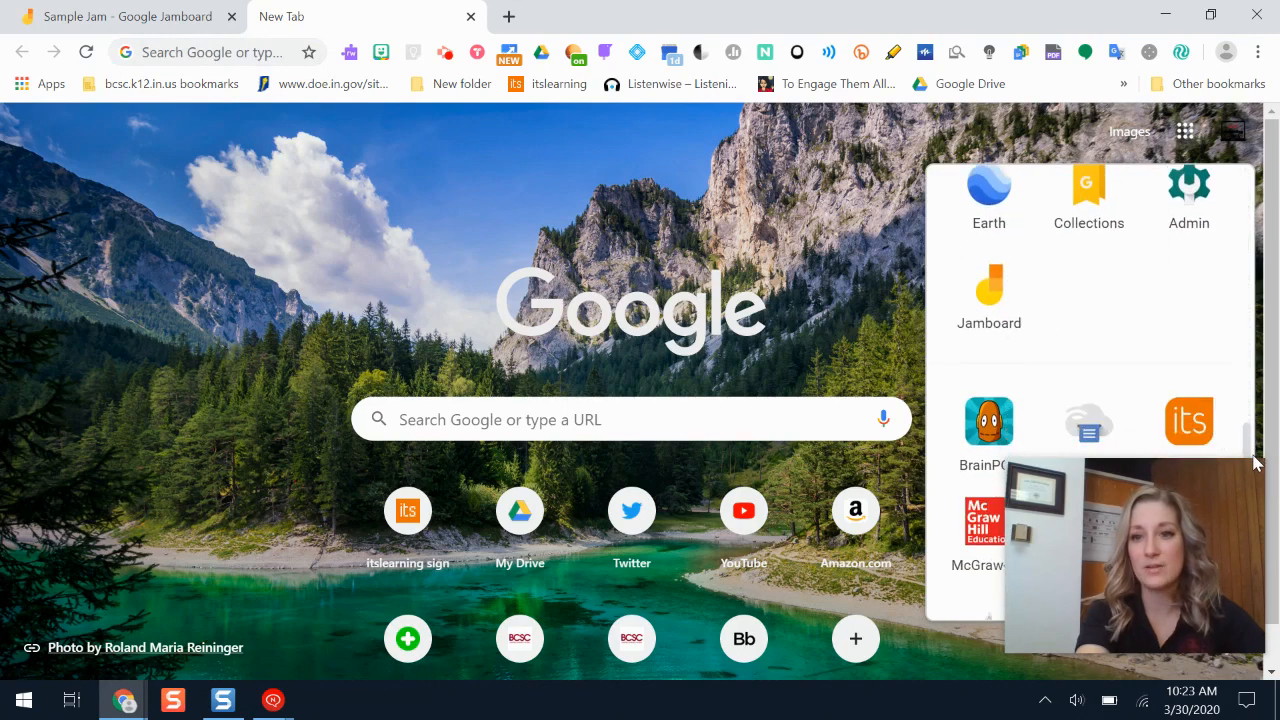
pyautogui.click(990, 295)
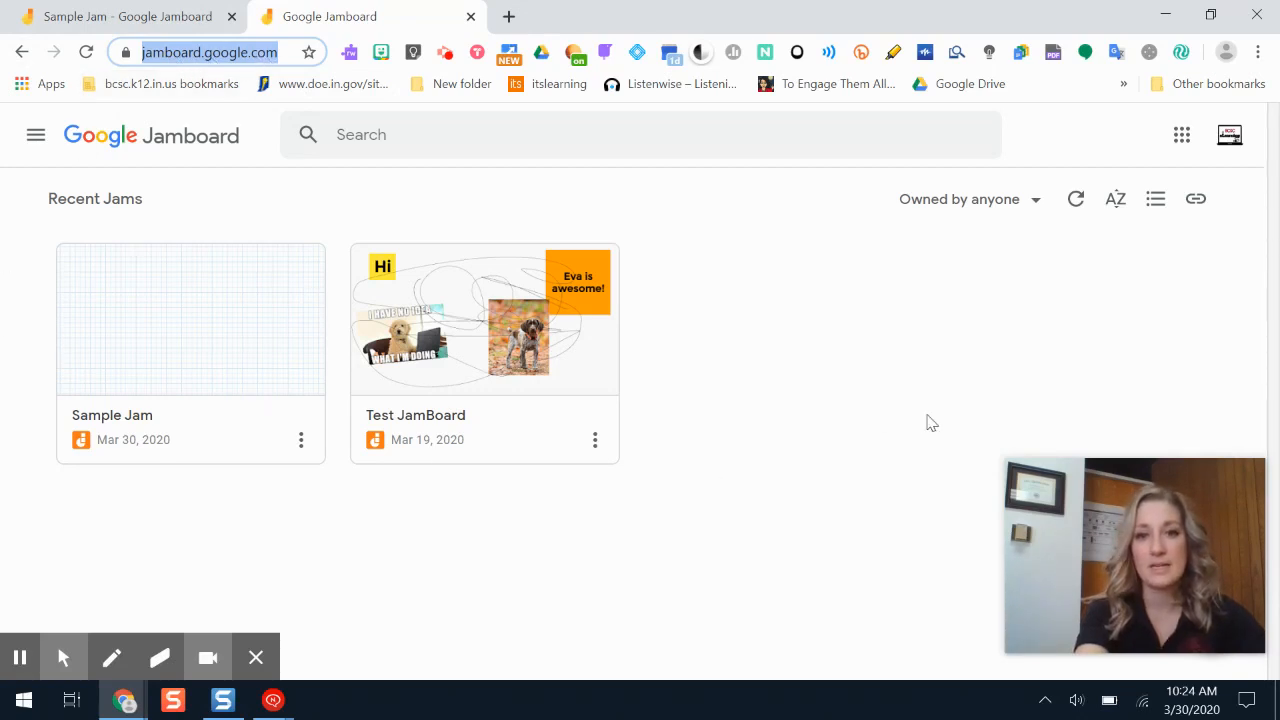
pyautogui.click(898, 362)
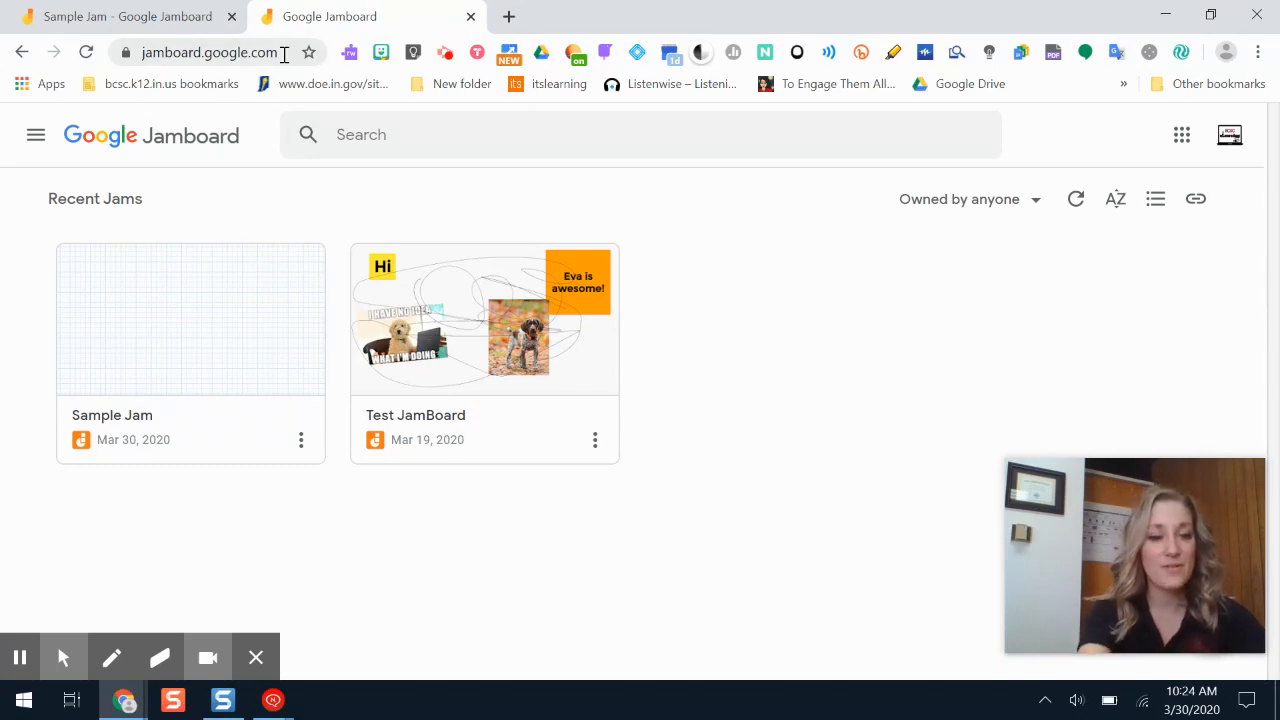
pyautogui.click(122, 20)
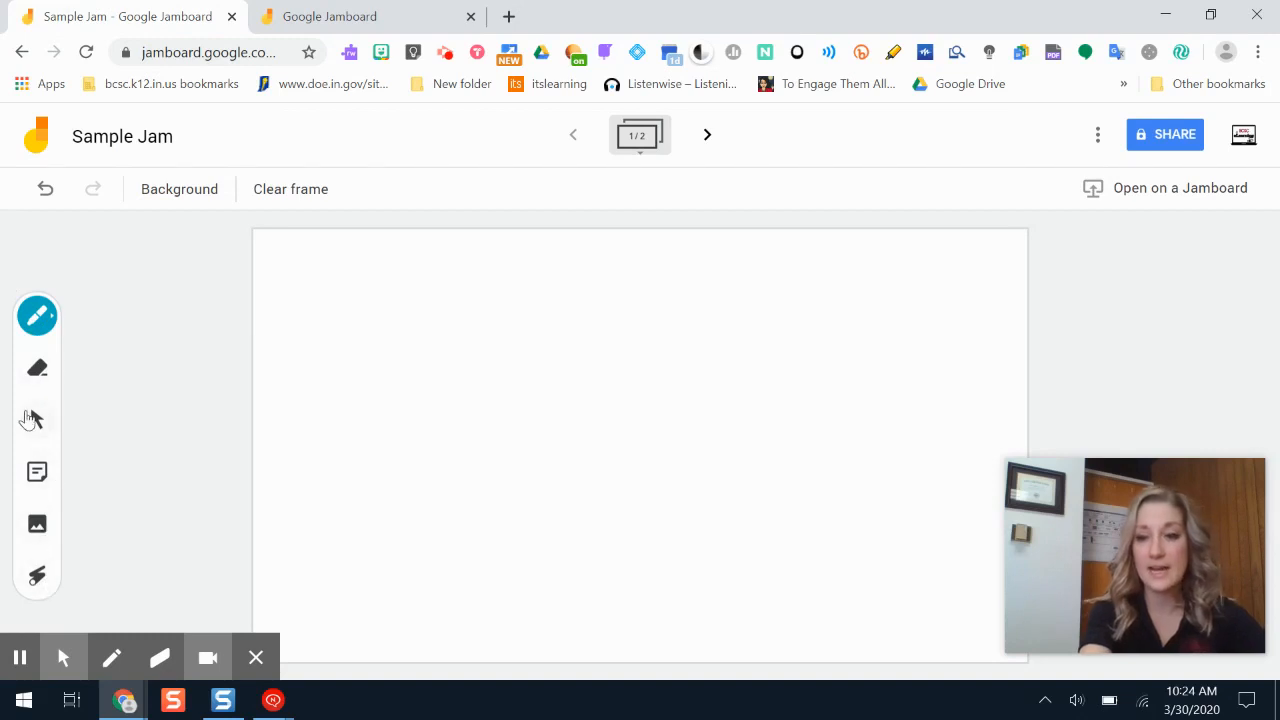
# Step: Draw a yellow zigzag stroke with the Brush pen in the upper-left area of the frame
pyautogui.click(37, 320)
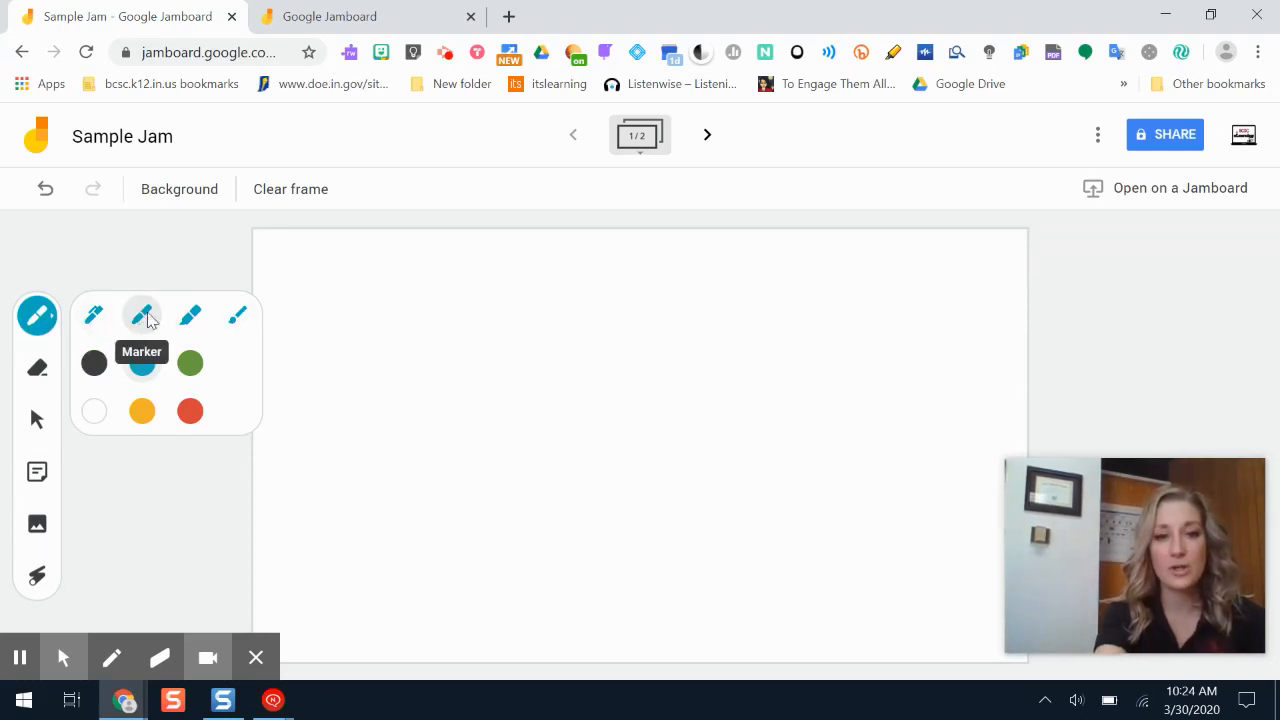
pyautogui.click(240, 318)
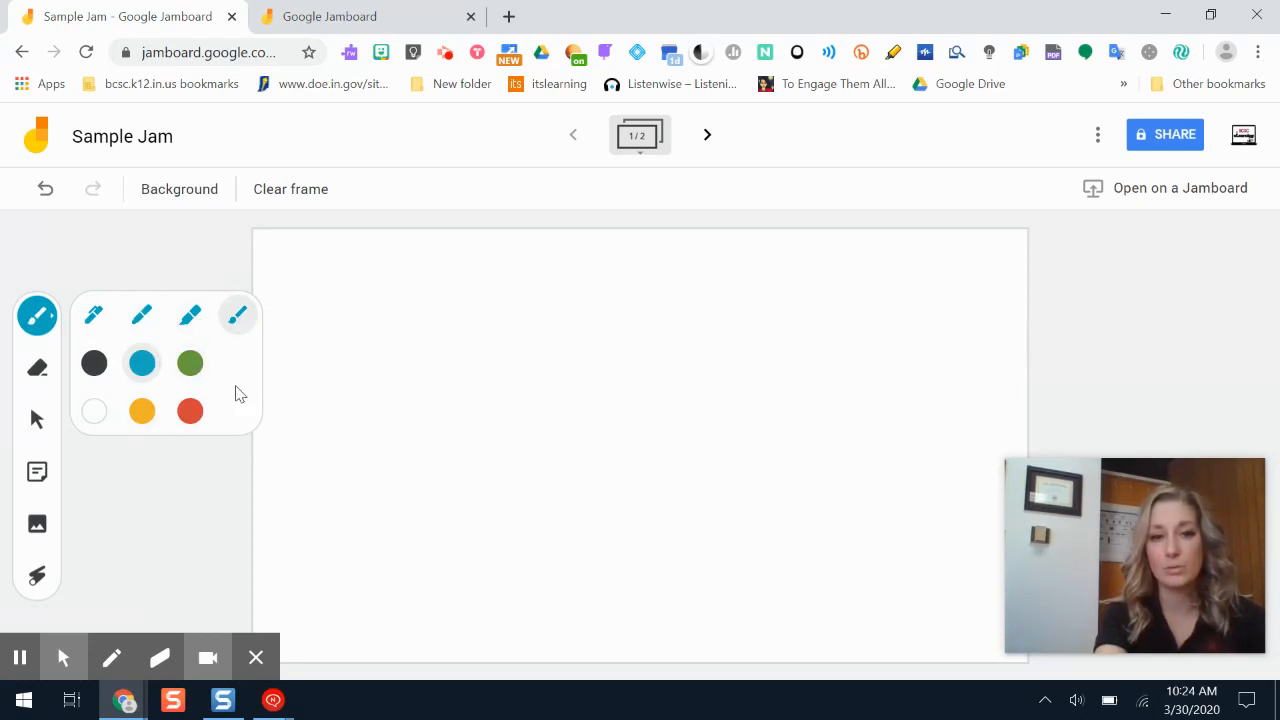
pyautogui.click(141, 412)
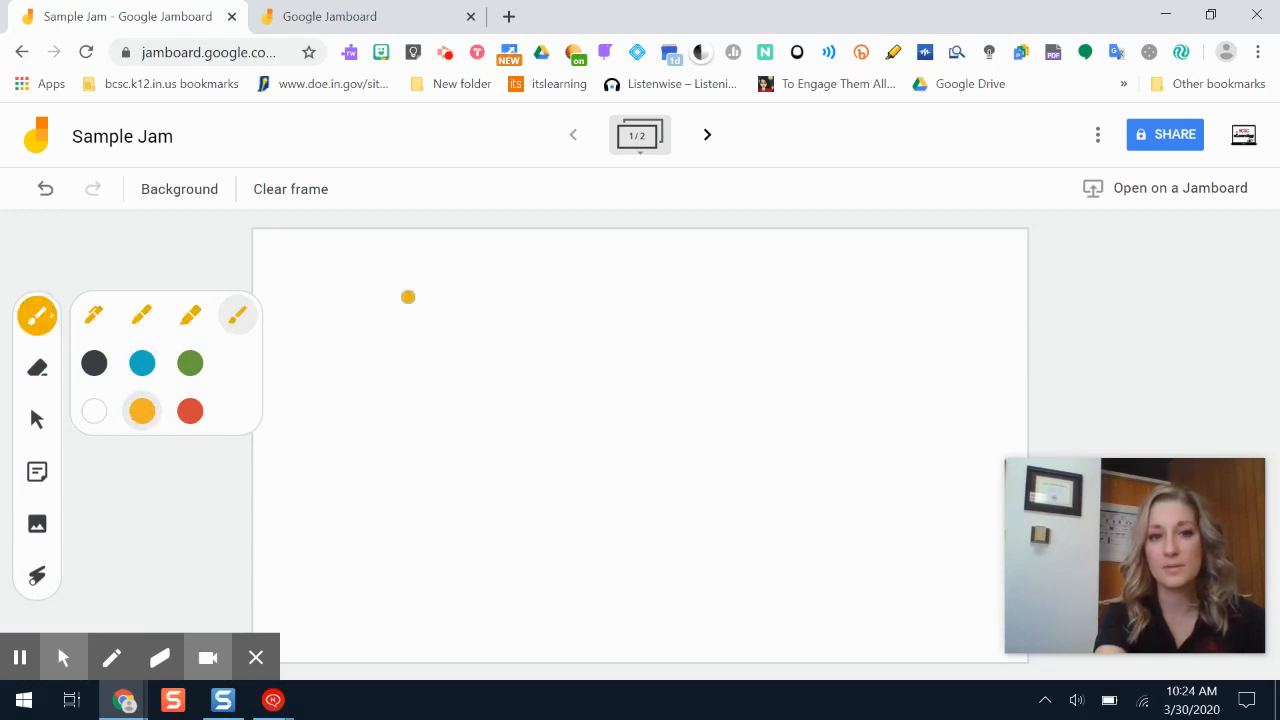
pyautogui.moveTo(362, 296)
pyautogui.mouseDown()
pyautogui.moveTo(449, 291)
pyautogui.moveTo(420, 377)
pyautogui.moveTo(431, 414)
pyautogui.mouseUp()
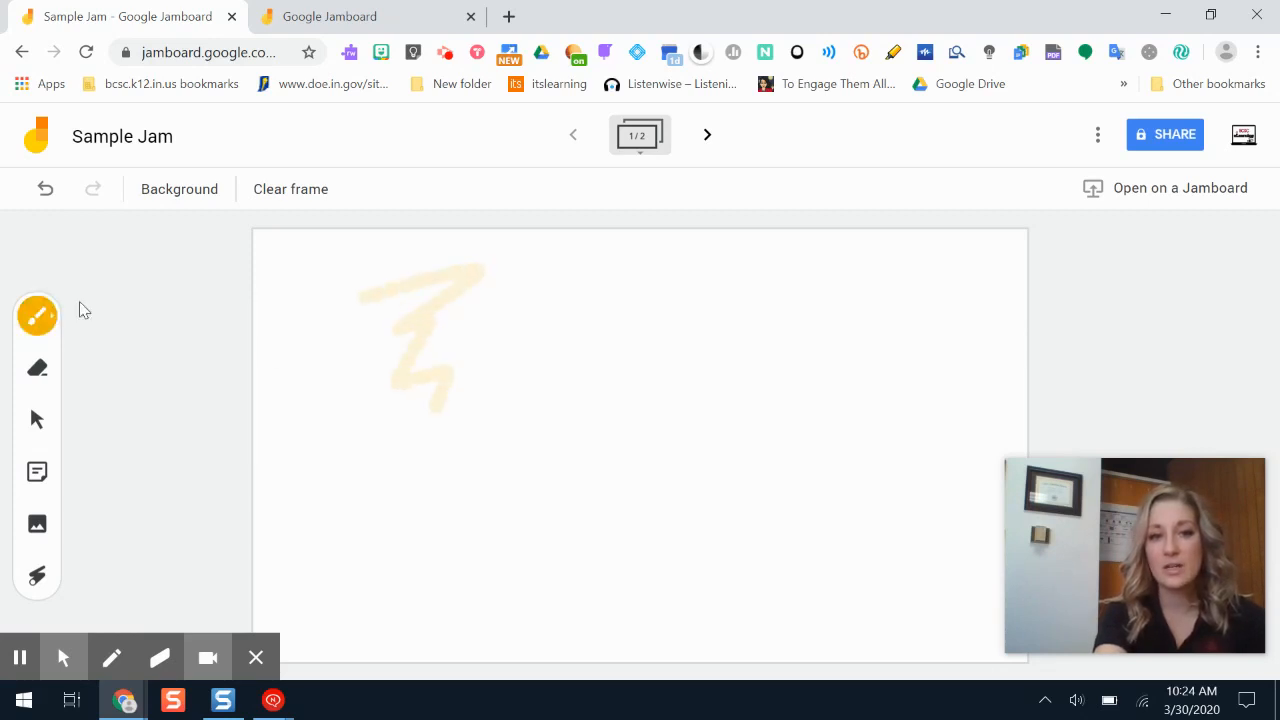
# Step: Draw a small green zigzag with the Marker pen just left of the yellow stroke
pyautogui.click(20, 318)
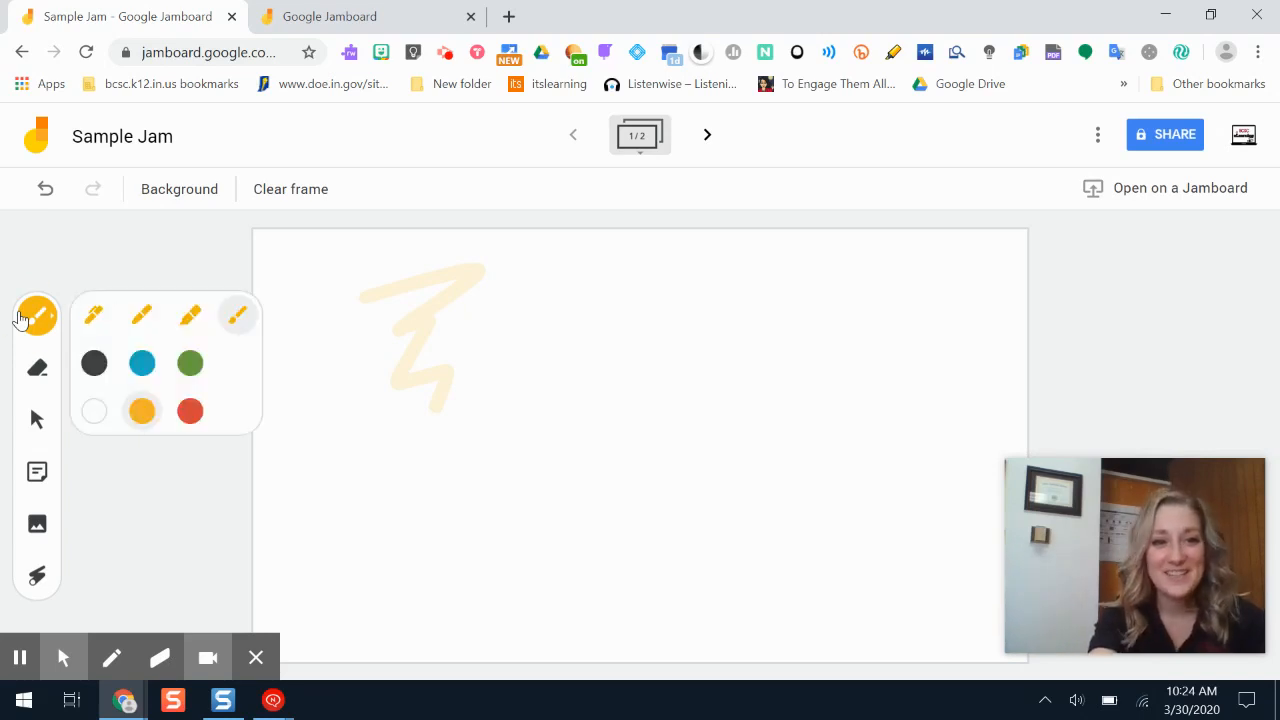
pyautogui.click(141, 317)
pyautogui.click(190, 363)
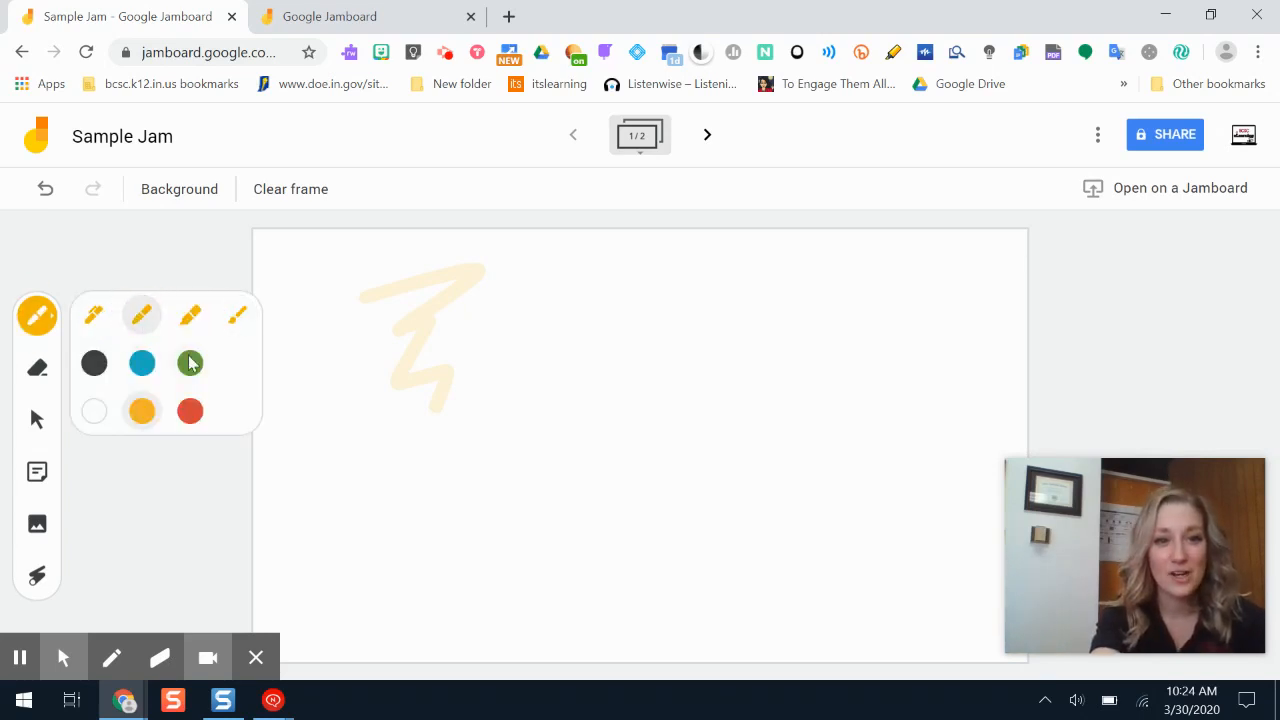
pyautogui.moveTo(314, 302); pyautogui.dragTo(341, 377)
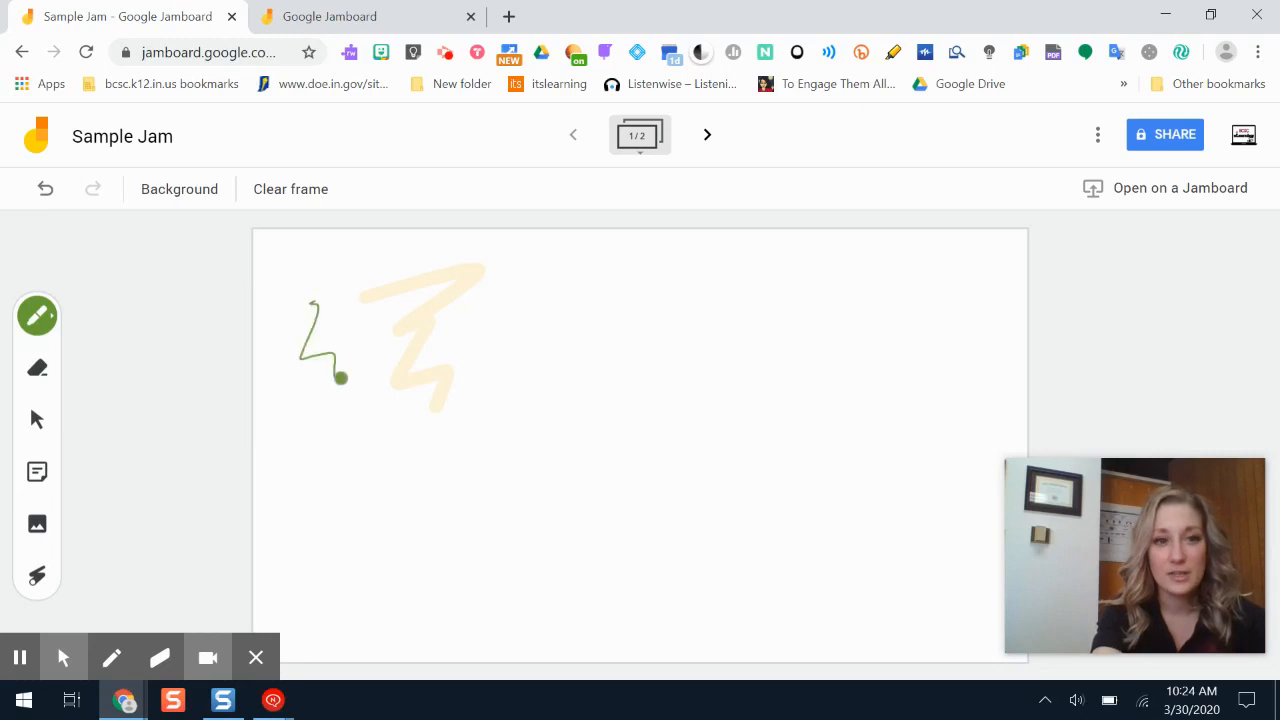
# Step: Erase the green and yellow strokes from the frame, and switch to the Select tool
pyautogui.click(37, 316)
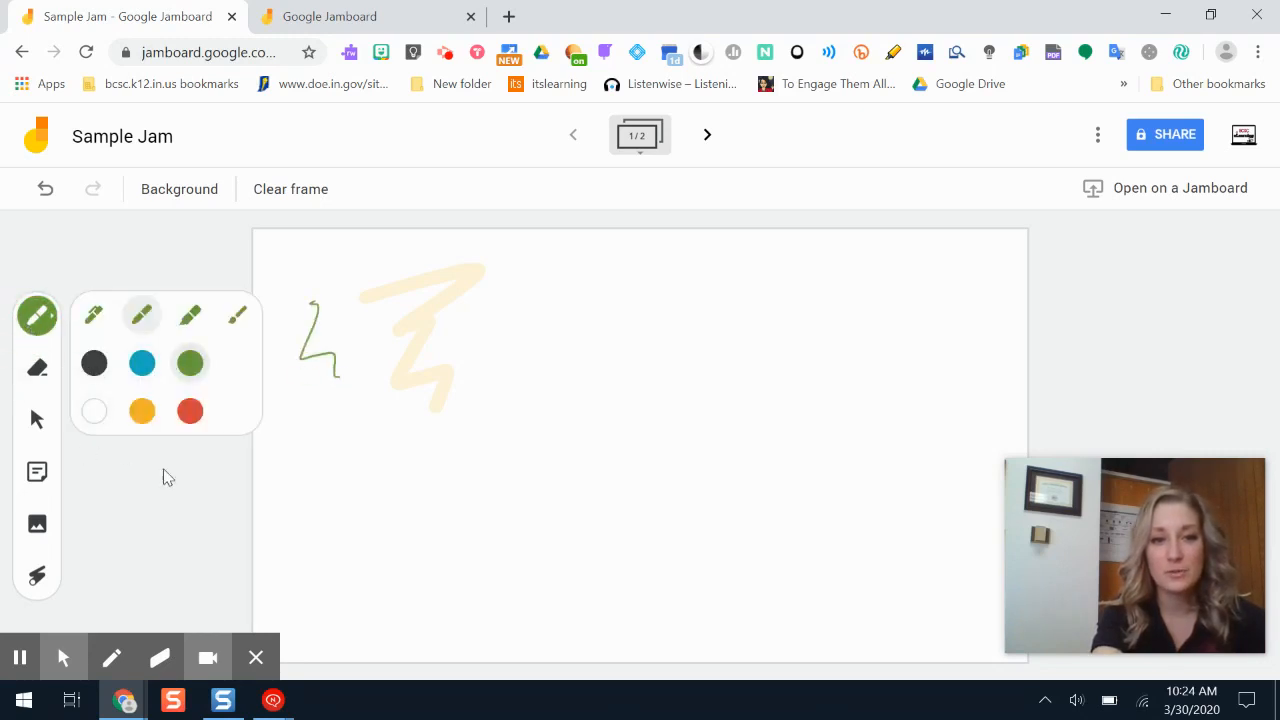
pyautogui.click(37, 368)
pyautogui.moveTo(297, 303)
pyautogui.mouseDown()
pyautogui.moveTo(291, 349)
pyautogui.moveTo(315, 370)
pyautogui.moveTo(447, 258)
pyautogui.moveTo(509, 267)
pyautogui.moveTo(409, 404)
pyautogui.moveTo(401, 439)
pyautogui.moveTo(413, 376)
pyautogui.mouseUp()
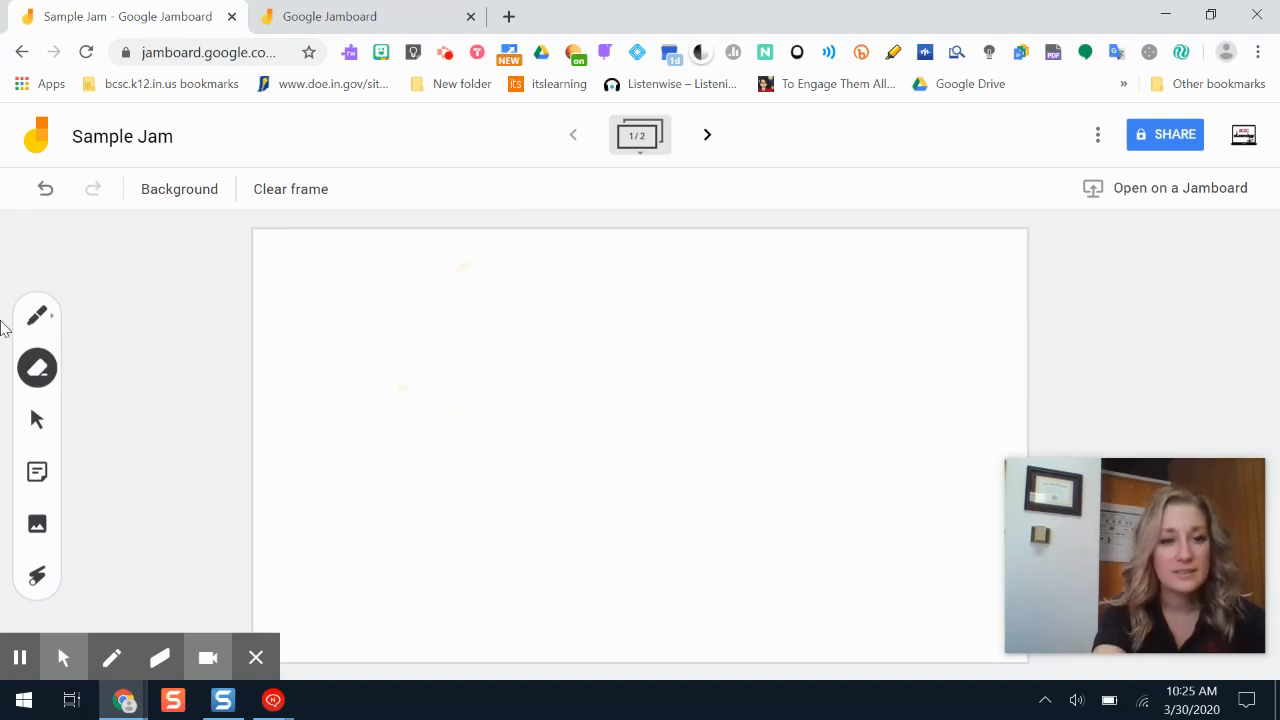
pyautogui.click(36, 421)
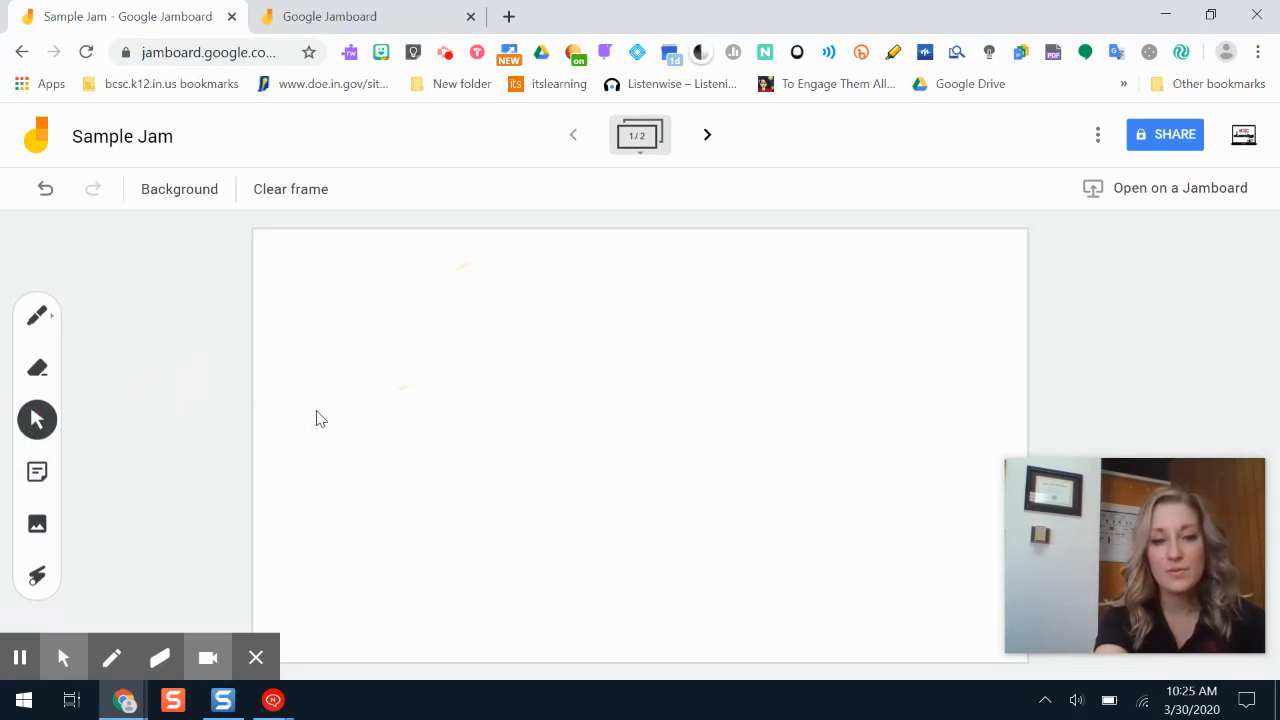
# Step: Start a yellow sticky note with the text "Hello! Lesson Goal:"
pyautogui.click(46, 484)
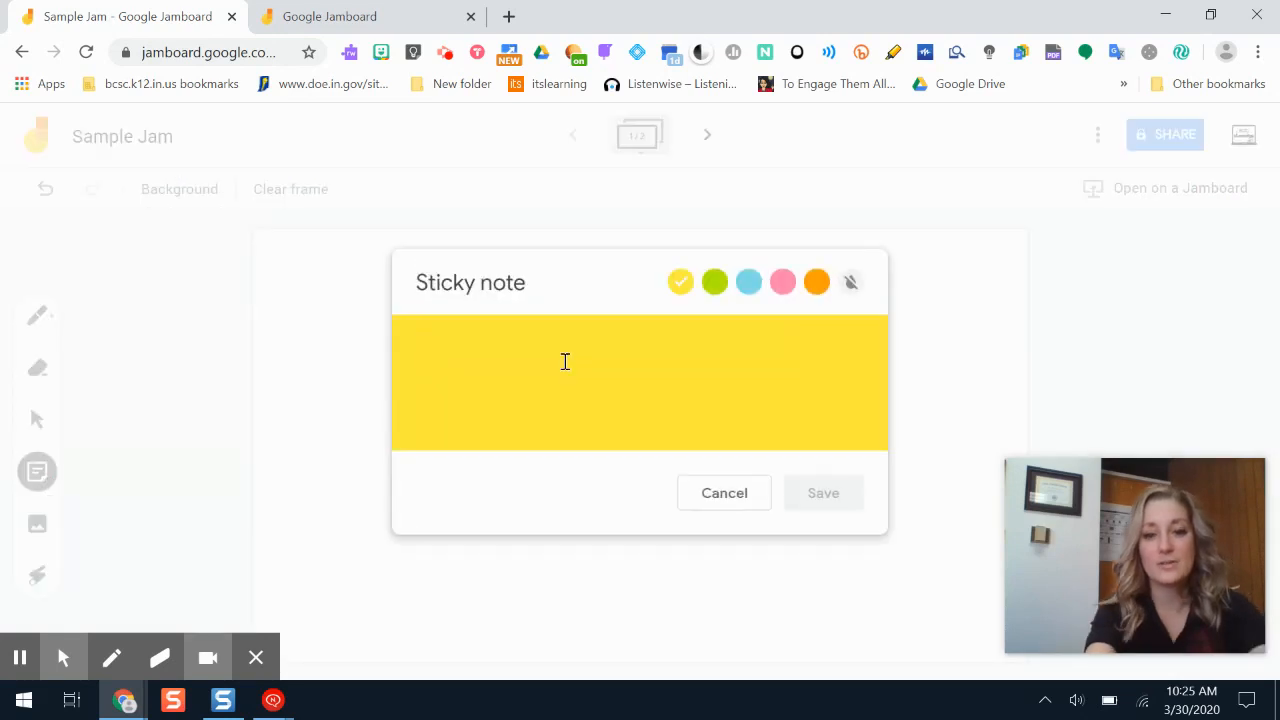
pyautogui.write('Hello!')
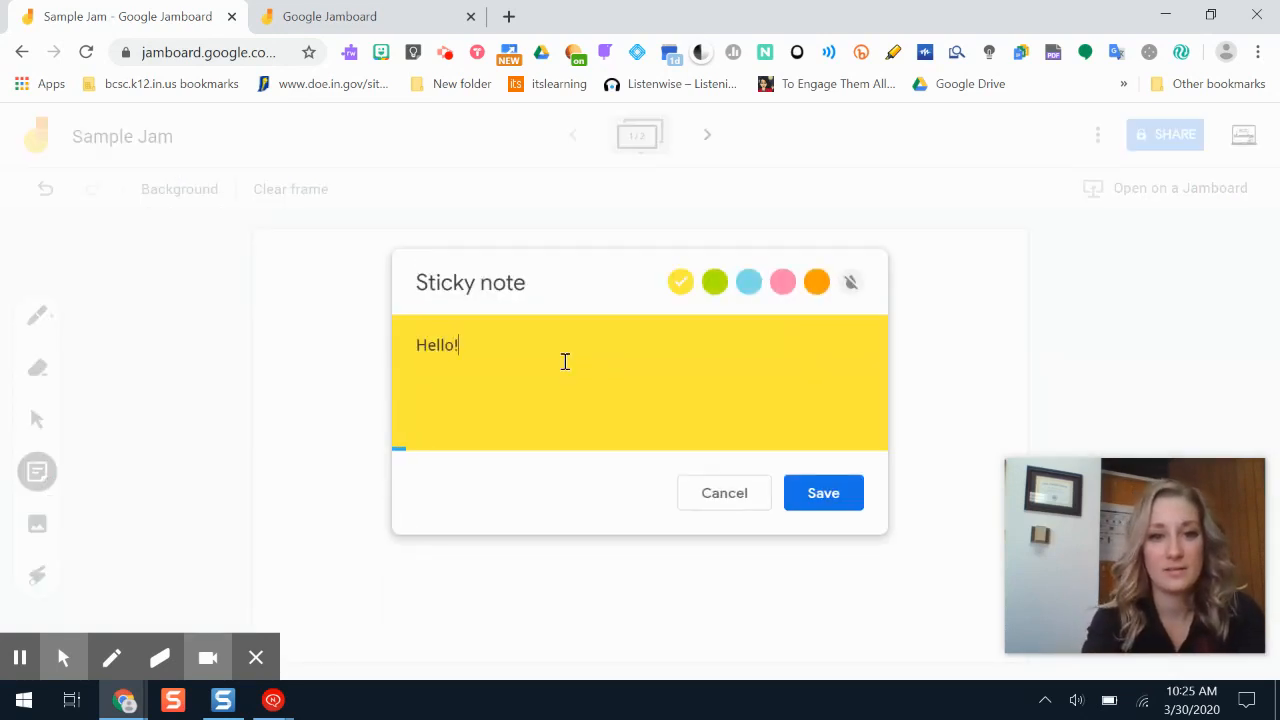
pyautogui.write(' Lesson Goal')
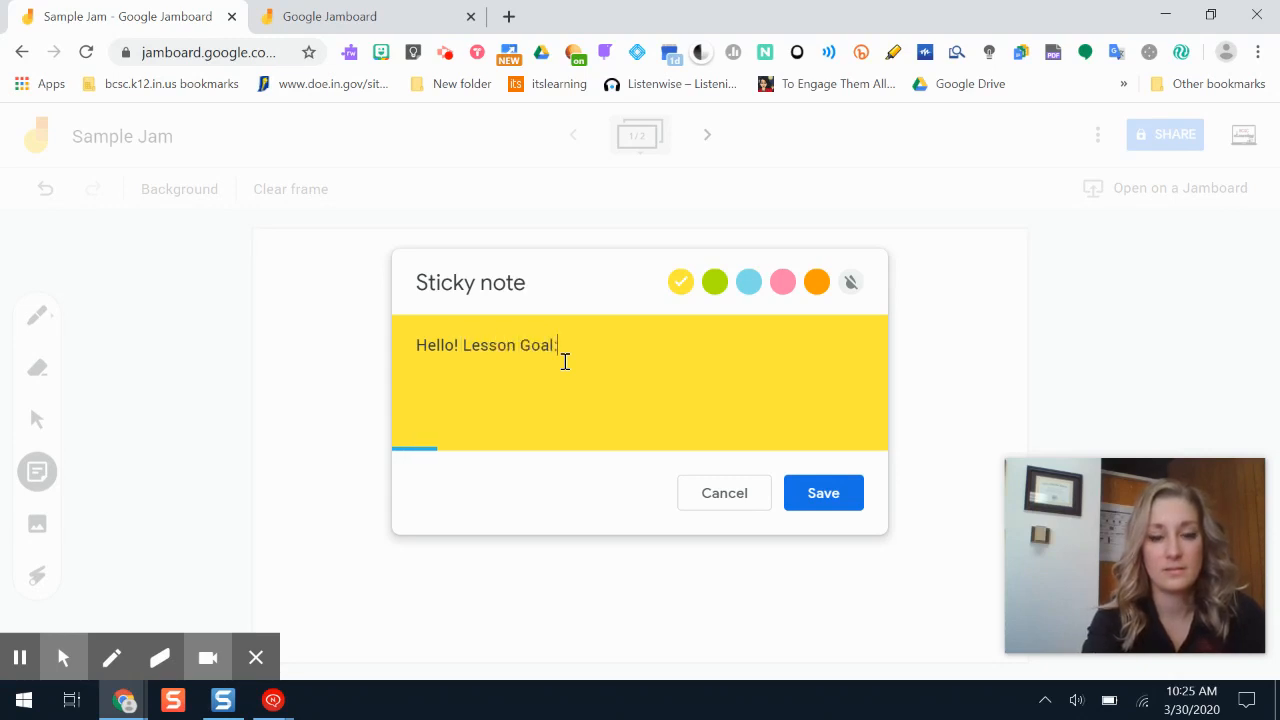
pyautogui.write(': Be sure ot ex')
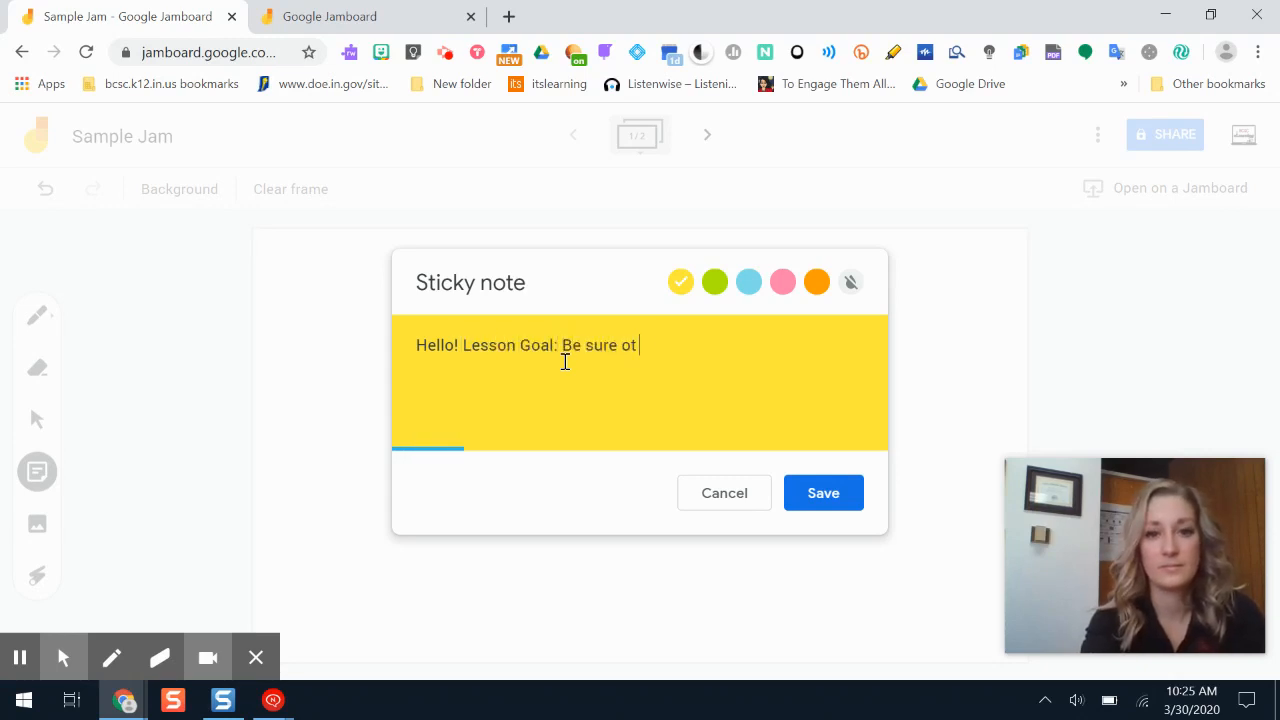
pyautogui.press('BackSpace')
pyautogui.press('BackSpace')
pyautogui.press('BackSpace')
pyautogui.press('BackSpace')
pyautogui.press('BackSpace')
pyautogui.write('to')
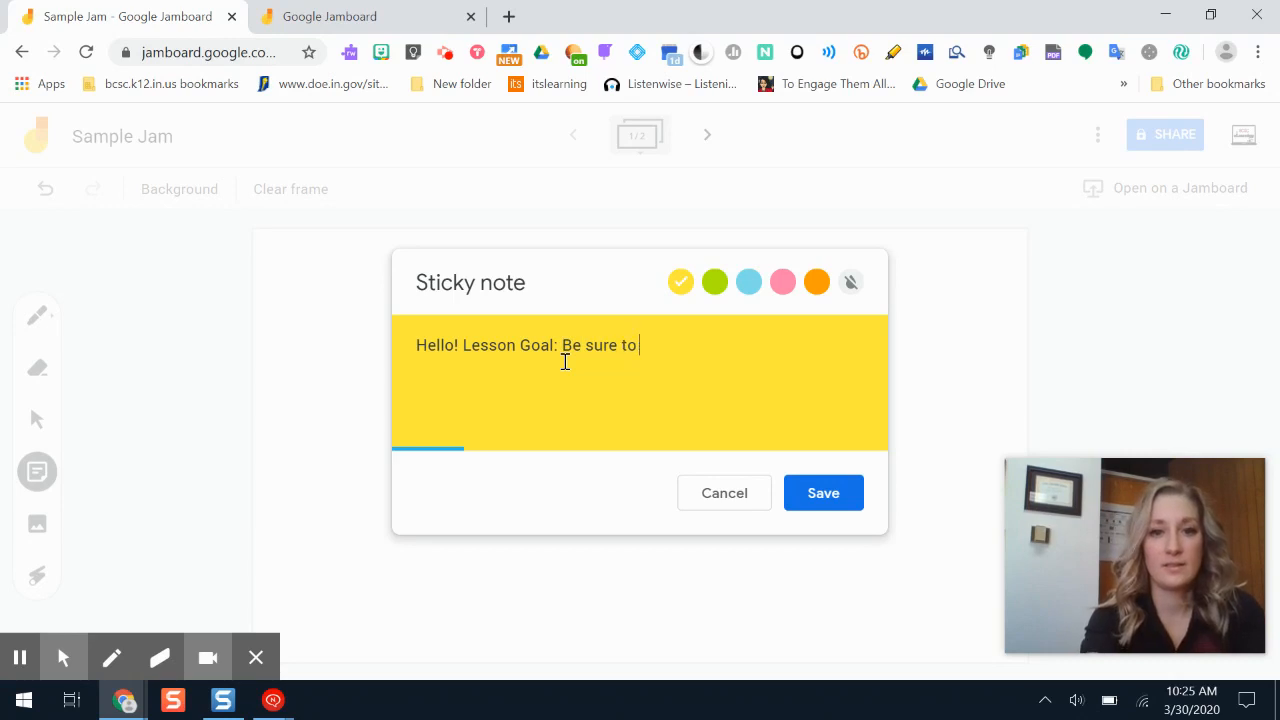
pyautogui.press('BackSpace')
pyautogui.press('BackSpace')
pyautogui.press('BackSpace')
pyautogui.press('BackSpace')
pyautogui.press('BackSpace')
pyautogui.press('BackSpace')
pyautogui.press('BackSpace')
pyautogui.press('BackSpace')
pyautogui.press('BackSpace')
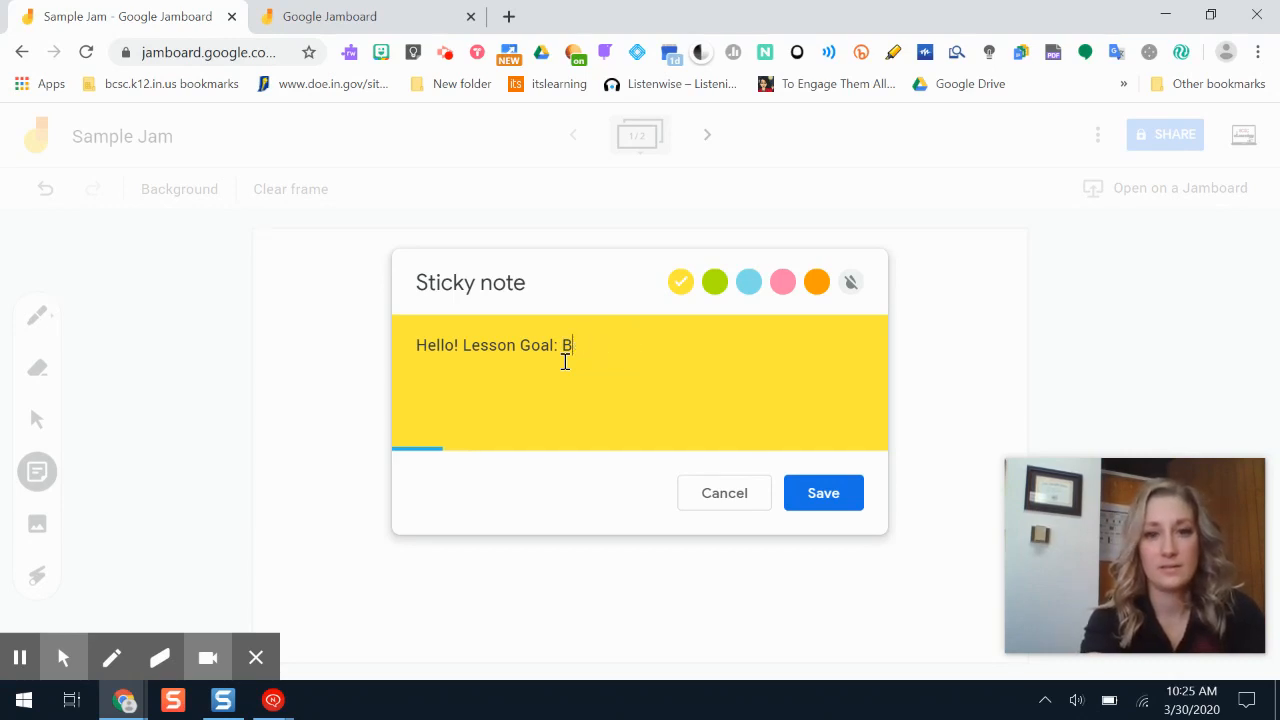
# Step: Complete the sticky note text with "I will be able to explain the vocabulary terms.", save it and dismiss the new blank note
pyautogui.write('I will be ab')
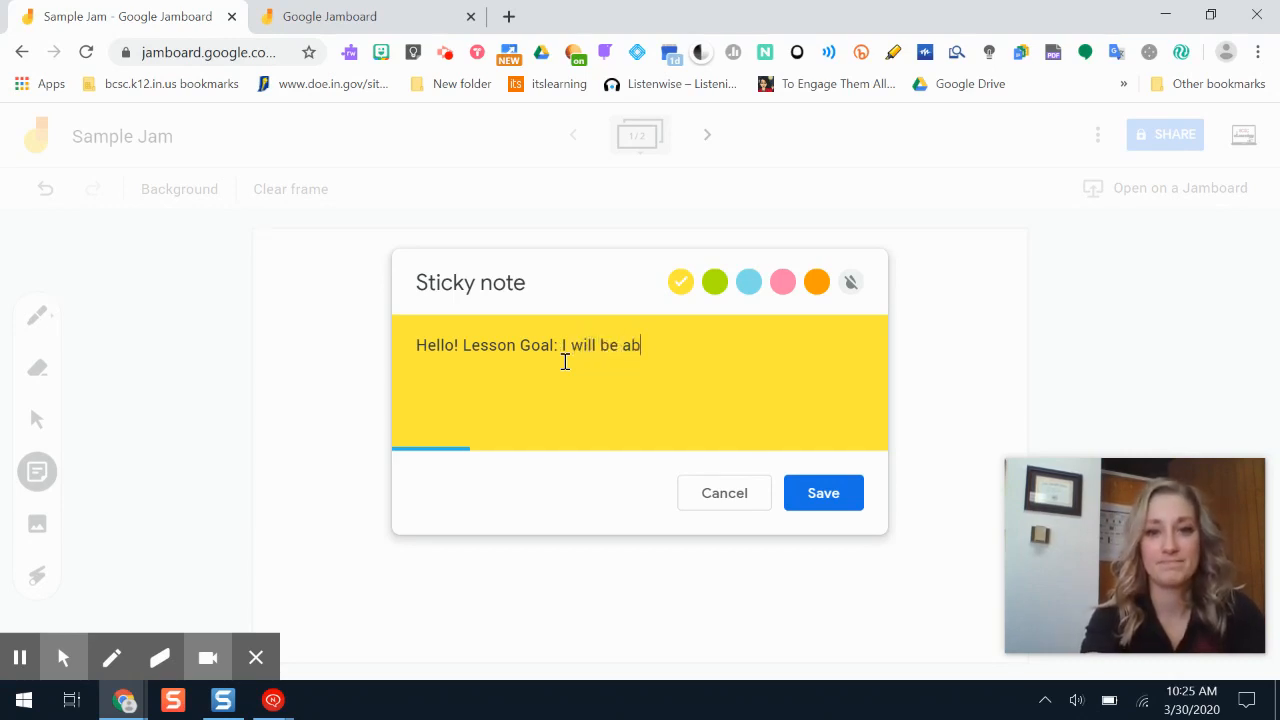
pyautogui.write('le to explain')
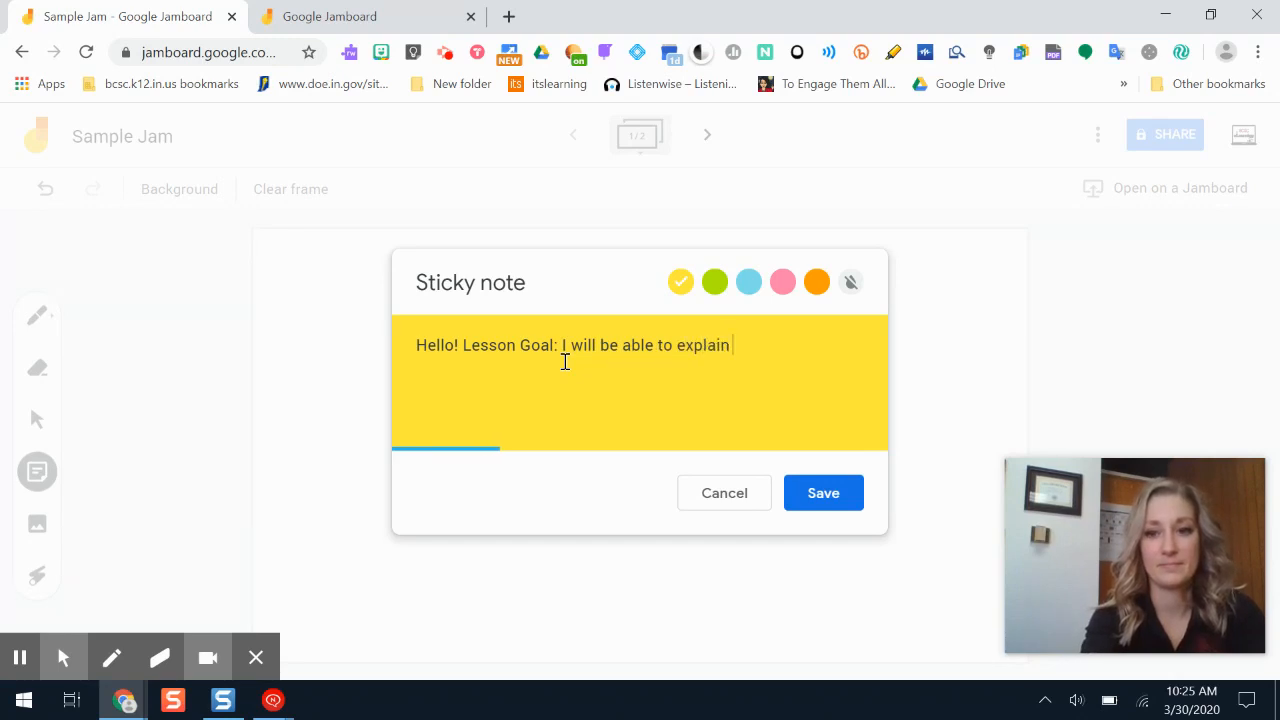
pyautogui.write(' the ')
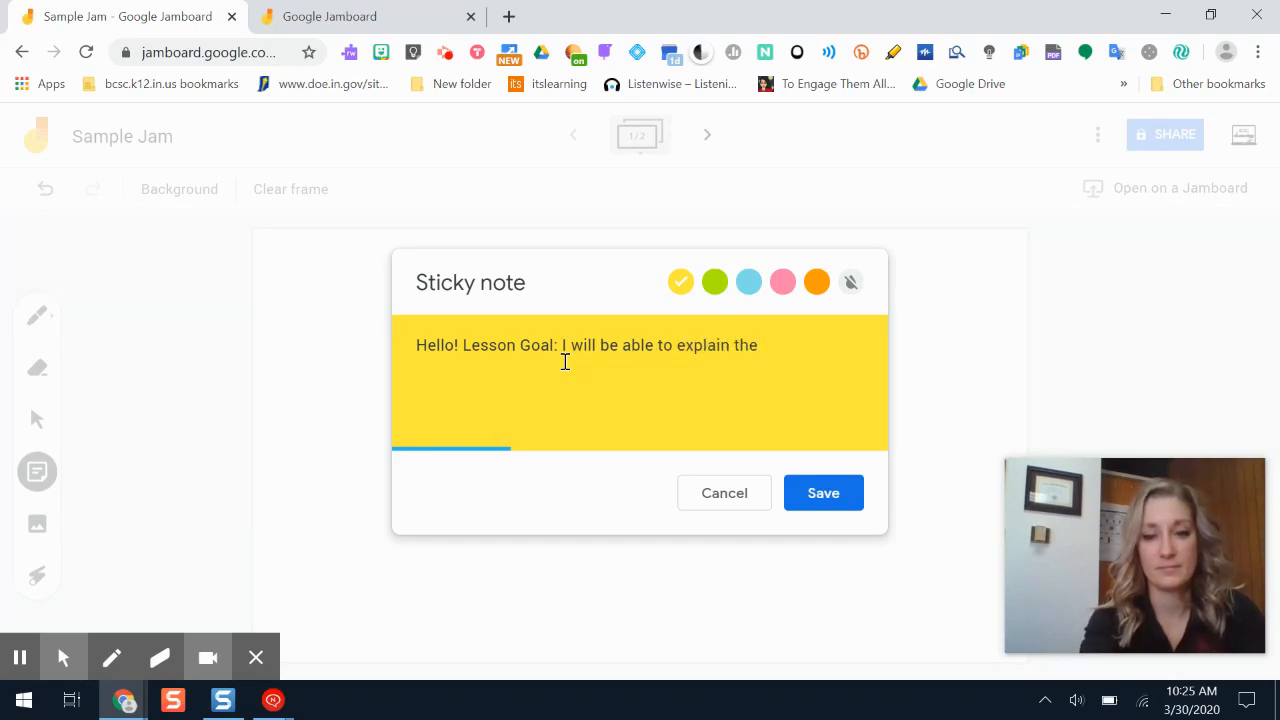
pyautogui.write('vocabulary term')
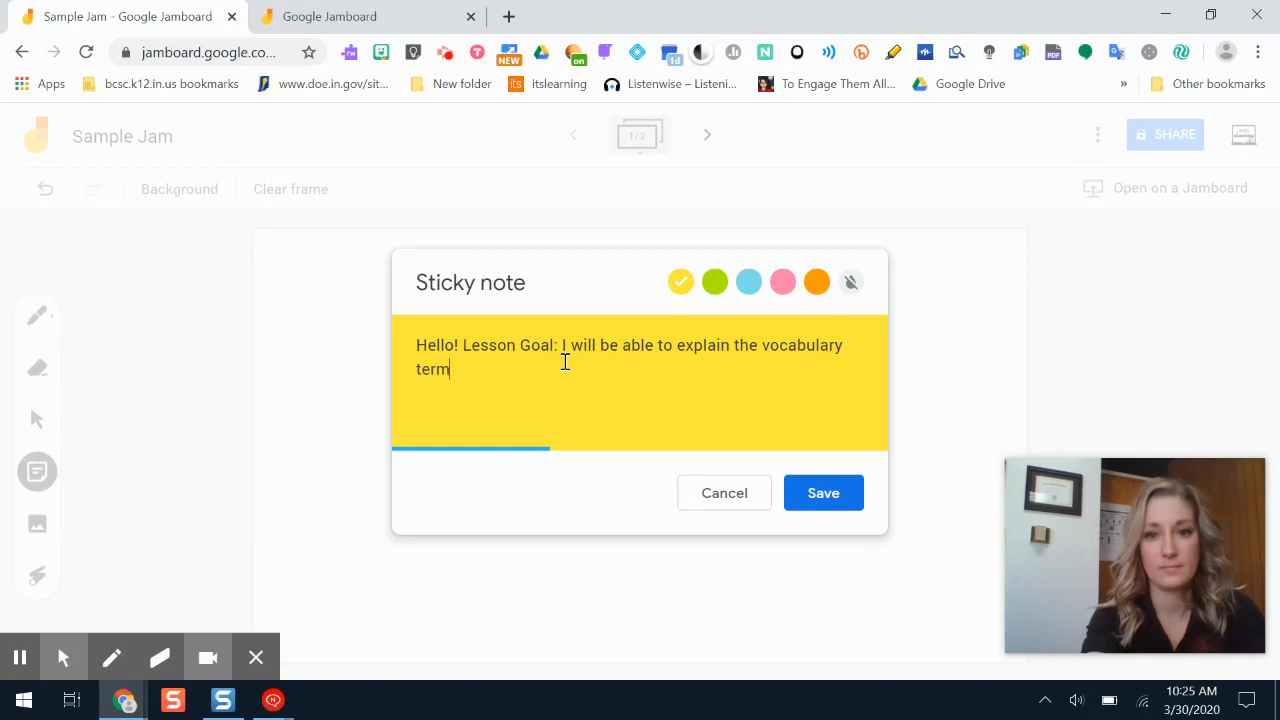
pyautogui.write('s.')
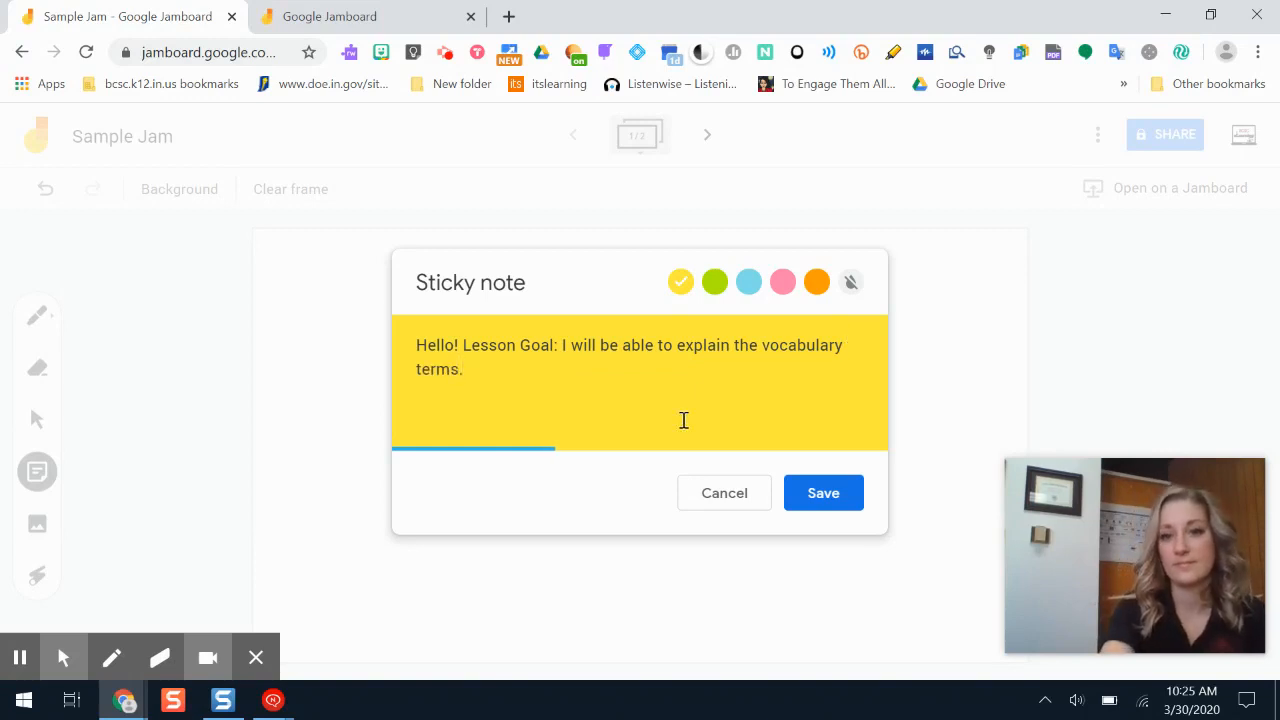
pyautogui.click(826, 497)
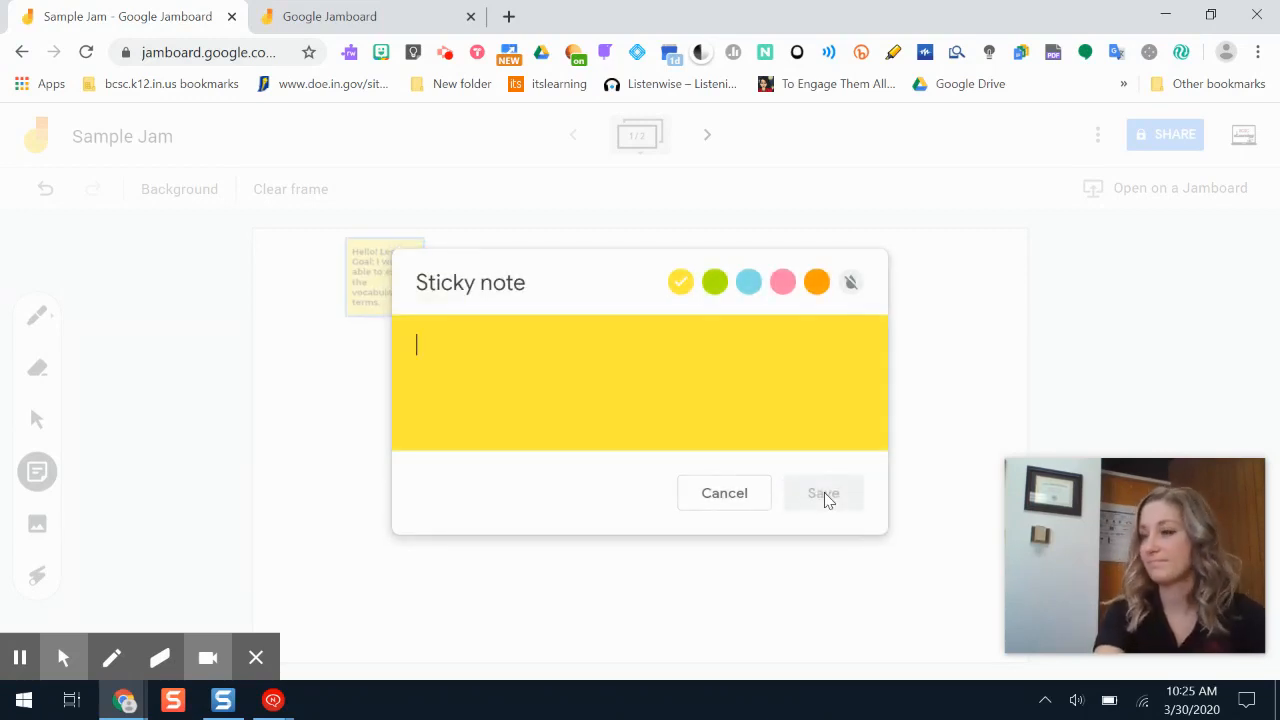
pyautogui.click(724, 493)
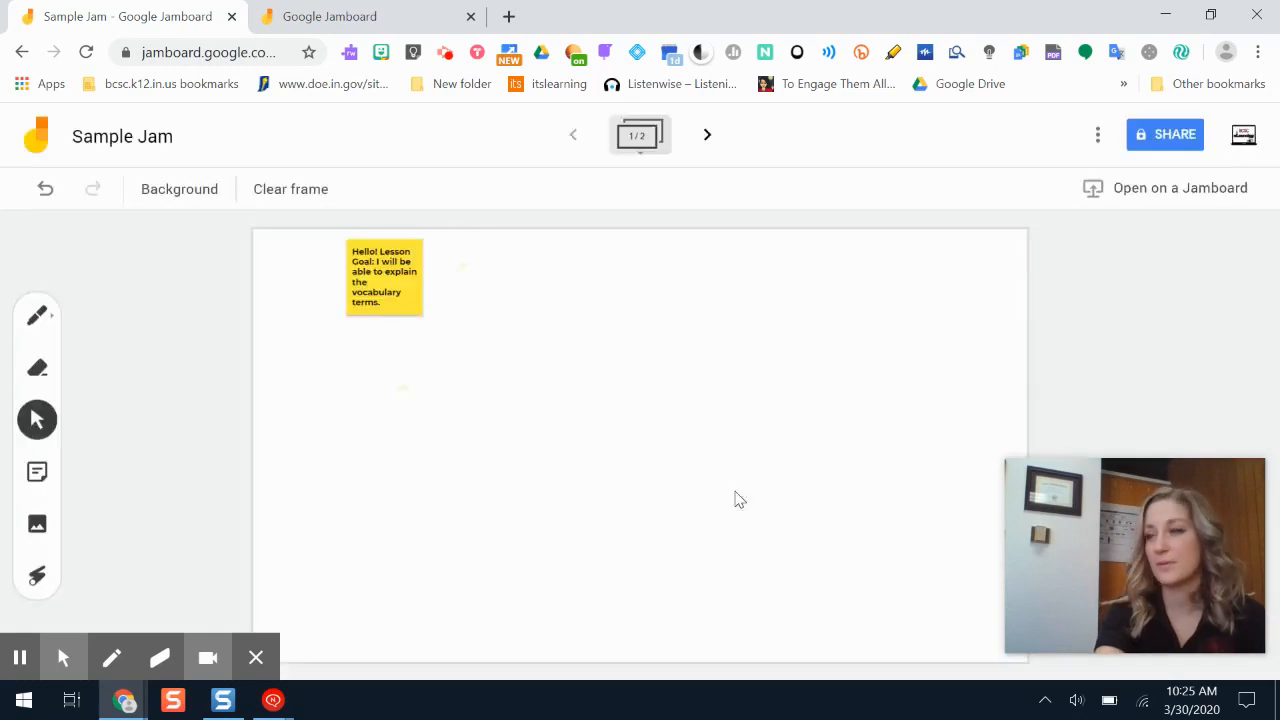
# Step: Enlarge the yellow sticky note to about twice its width near the frame's upper-left corner, and view its available actions
pyautogui.click(350, 300)
pyautogui.moveTo(347, 316); pyautogui.dragTo(300, 372)
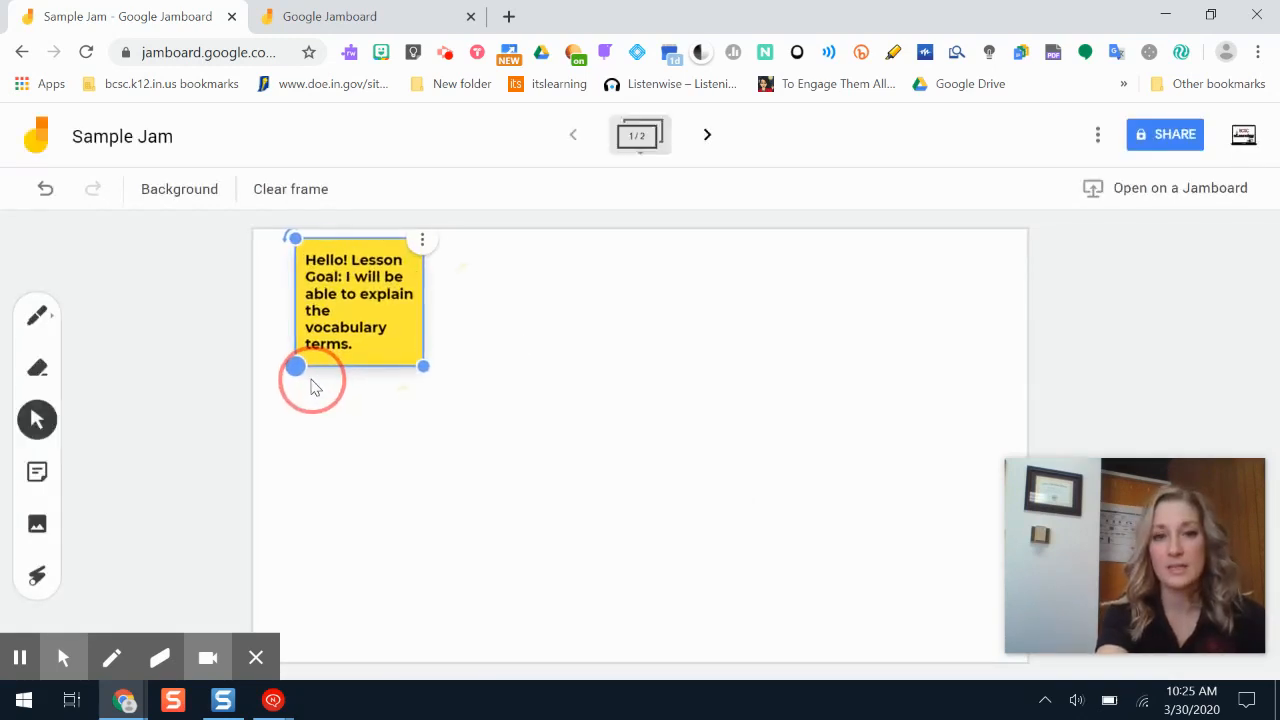
pyautogui.click(418, 391)
pyautogui.click(380, 326)
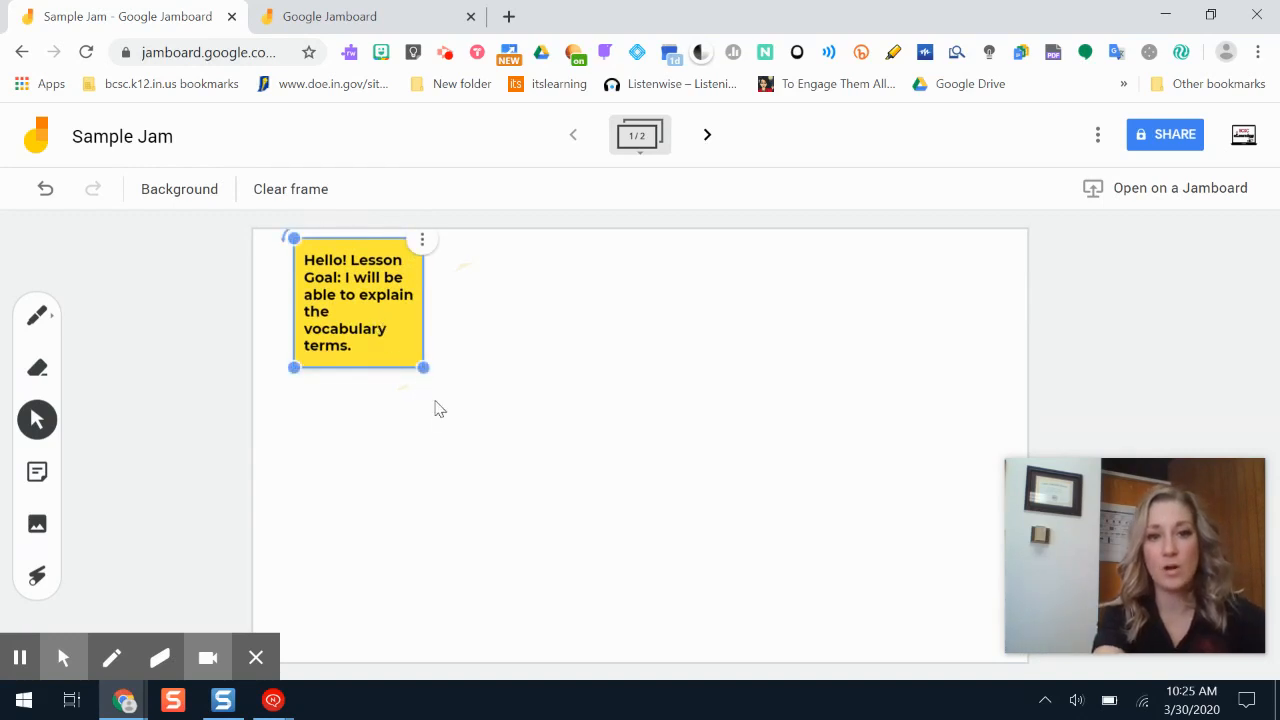
pyautogui.moveTo(422, 368)
pyautogui.mouseDown()
pyautogui.moveTo(551, 423)
pyautogui.moveTo(424, 364)
pyautogui.mouseUp()
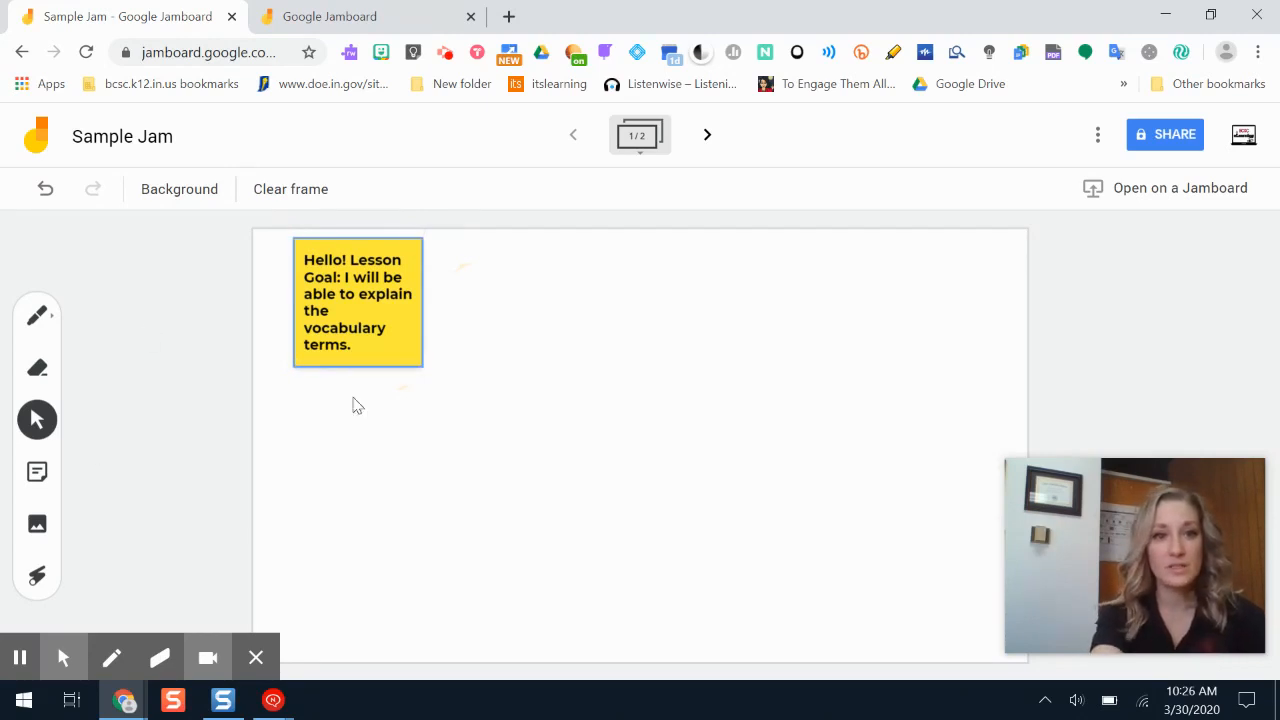
pyautogui.moveTo(422, 366); pyautogui.dragTo(435, 400)
pyautogui.click(442, 240)
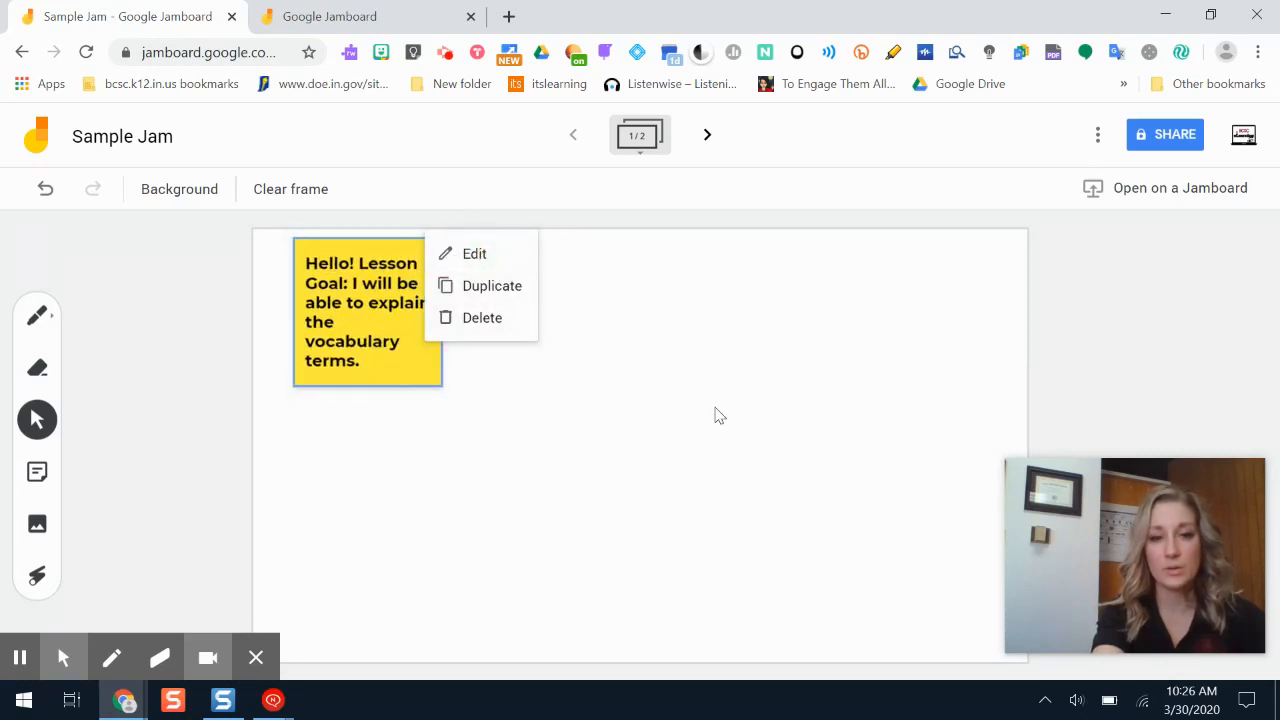
pyautogui.click(416, 578)
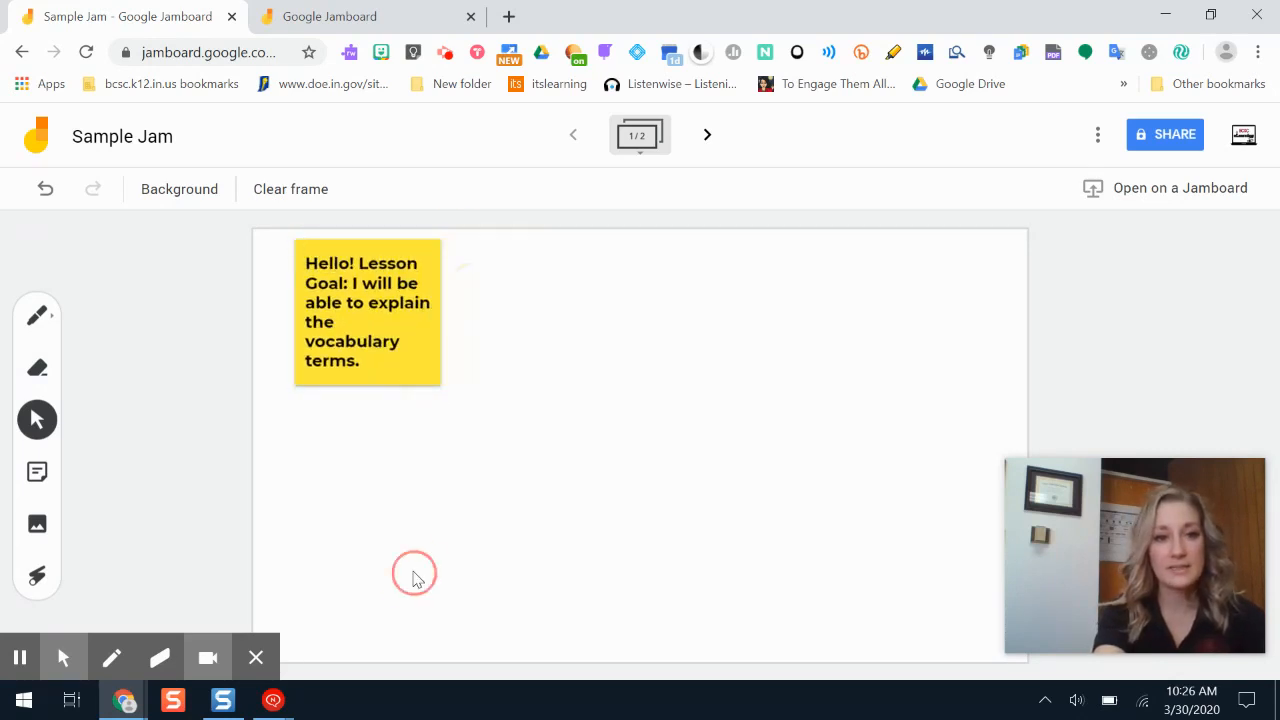
# Step: Search Google Images for "puppies" and insert the photo of the light-coloured puppy running on grass
pyautogui.click(38, 530)
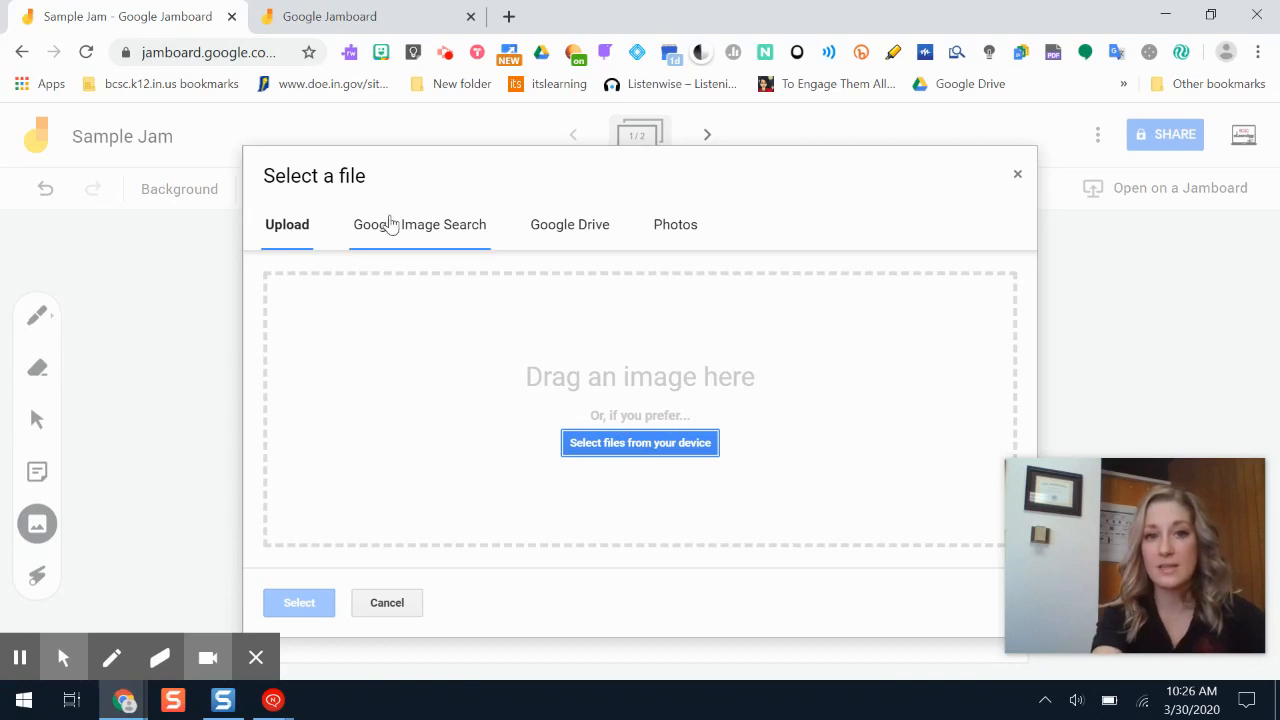
pyautogui.click(435, 232)
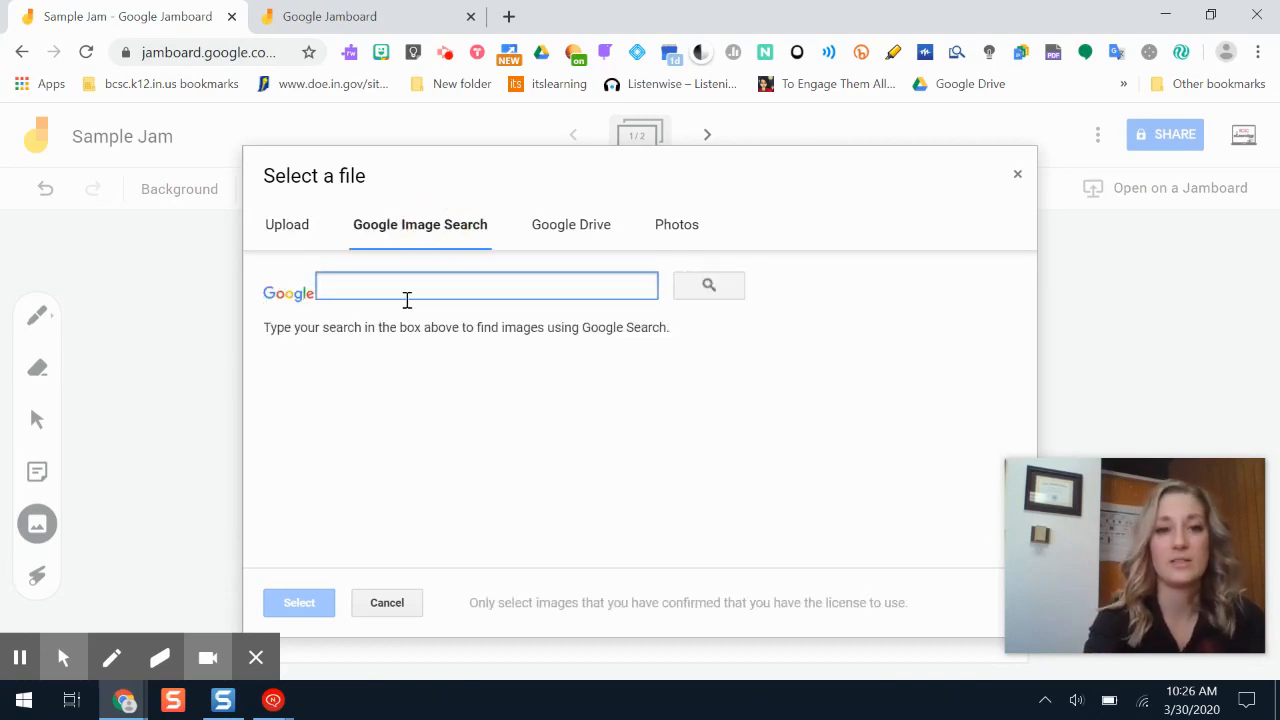
pyautogui.write('puppies')
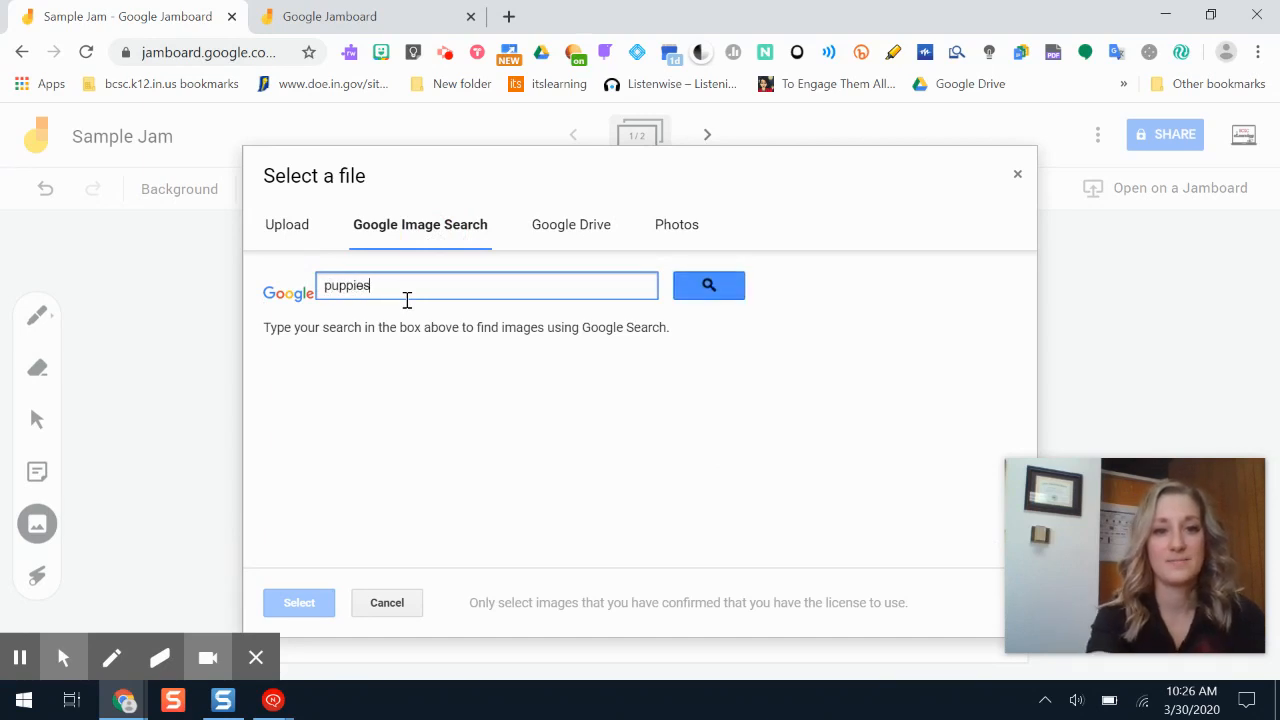
pyautogui.press('Return')
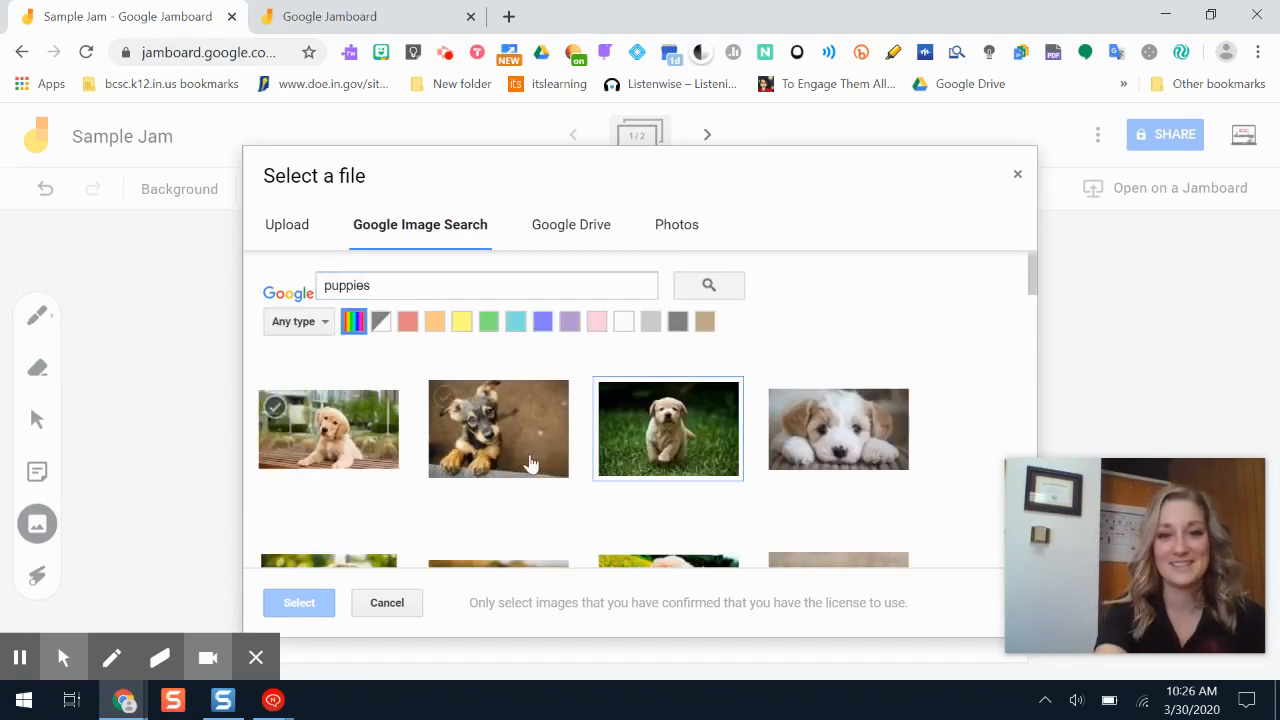
pyautogui.click(666, 432)
pyautogui.click(299, 603)
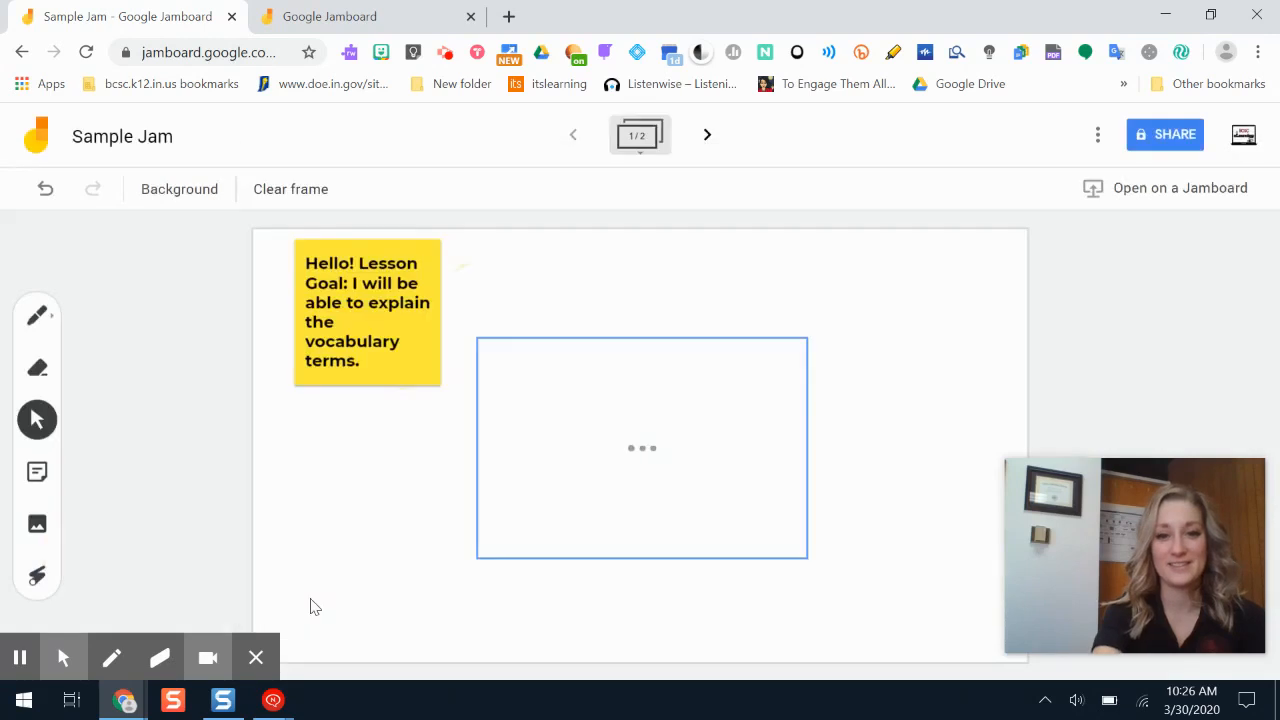
# Step: Shrink the puppy photo to about four fifths of its width and move it to the frame's upper-right area
pyautogui.click(477, 559)
pyautogui.moveTo(477, 559); pyautogui.dragTo(540, 520)
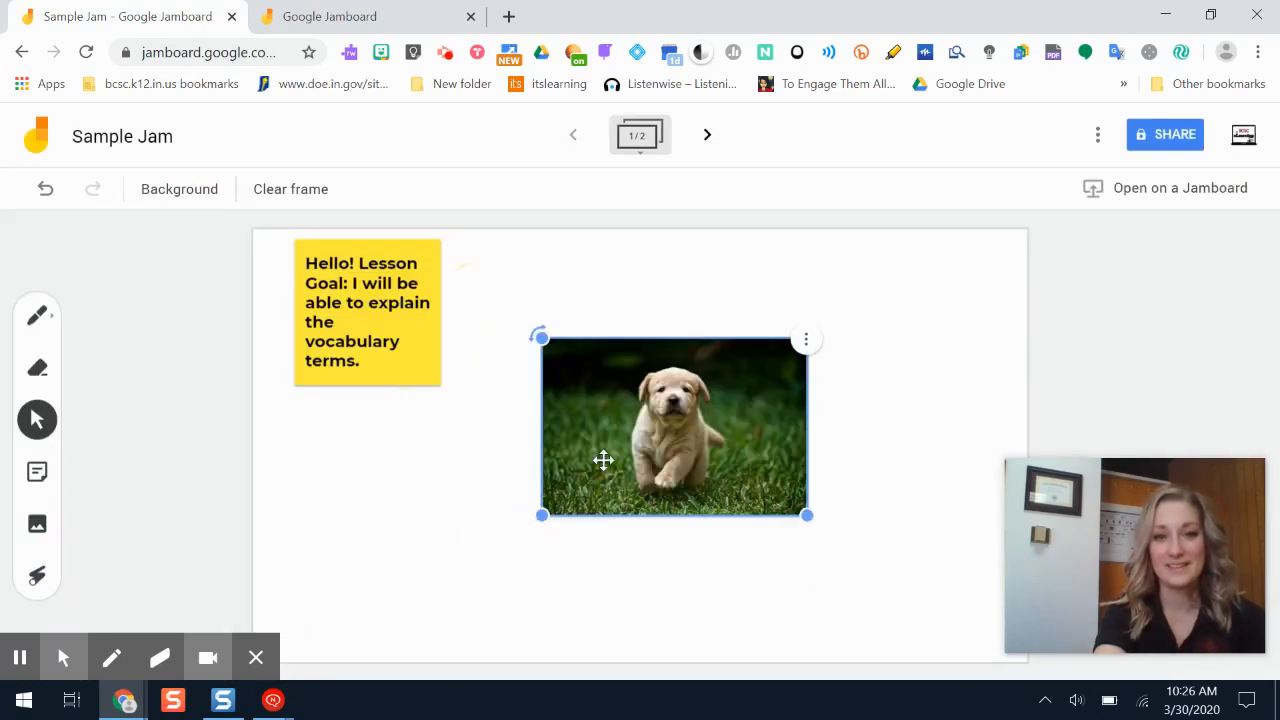
pyautogui.moveTo(648, 454); pyautogui.dragTo(850, 377)
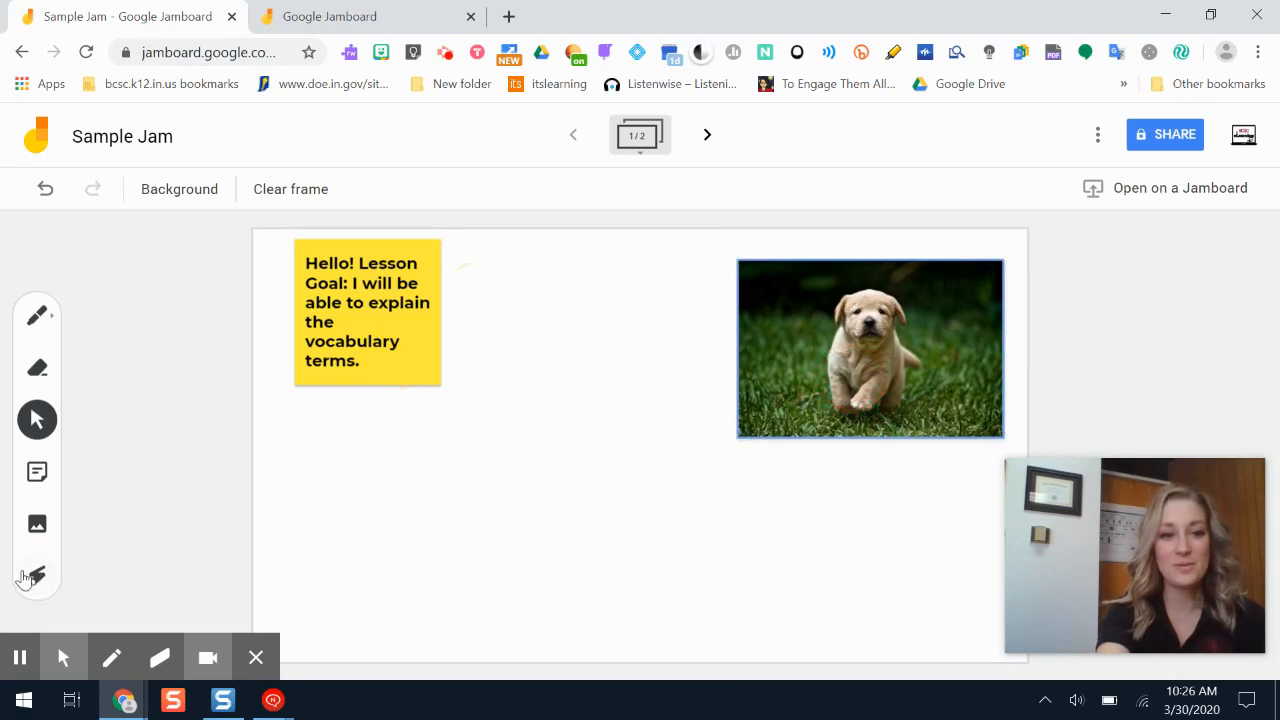
# Step: Demonstrate the Laser tool with temporary red strokes across the empty area of the frame
pyautogui.click(38, 578)
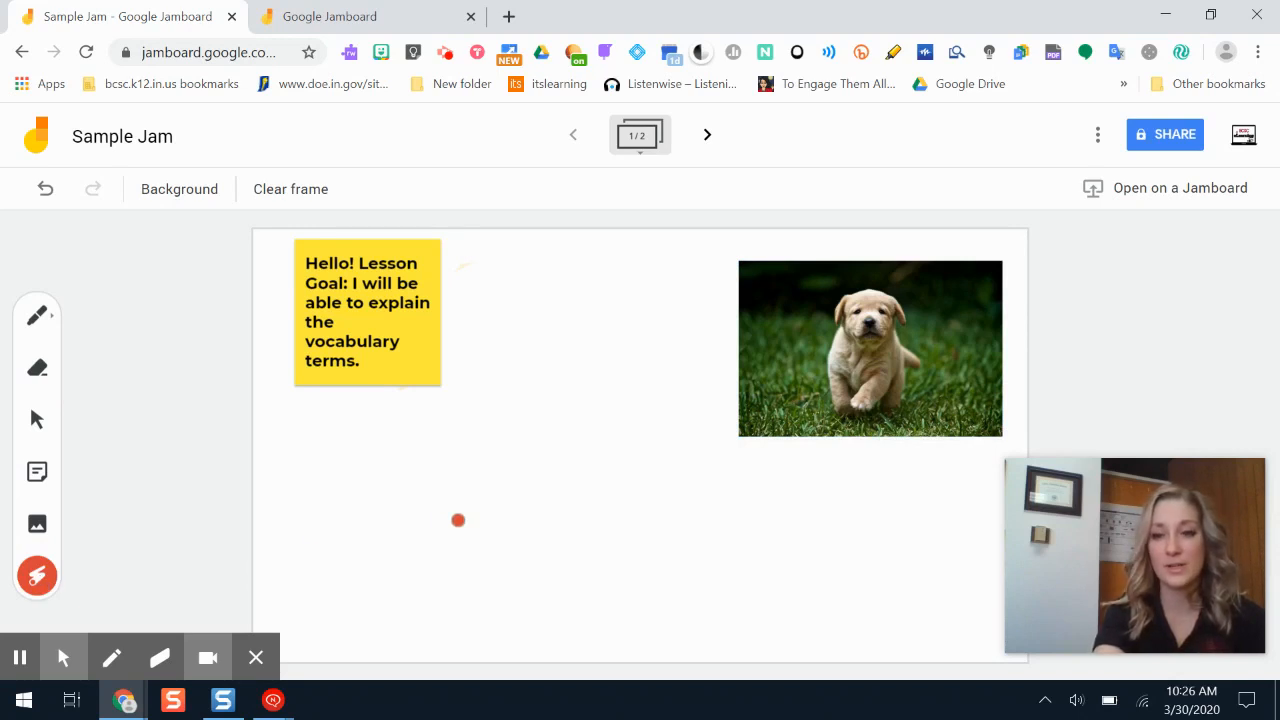
pyautogui.moveTo(332, 501)
pyautogui.mouseDown()
pyautogui.moveTo(757, 449)
pyautogui.moveTo(572, 508)
pyautogui.mouseUp()
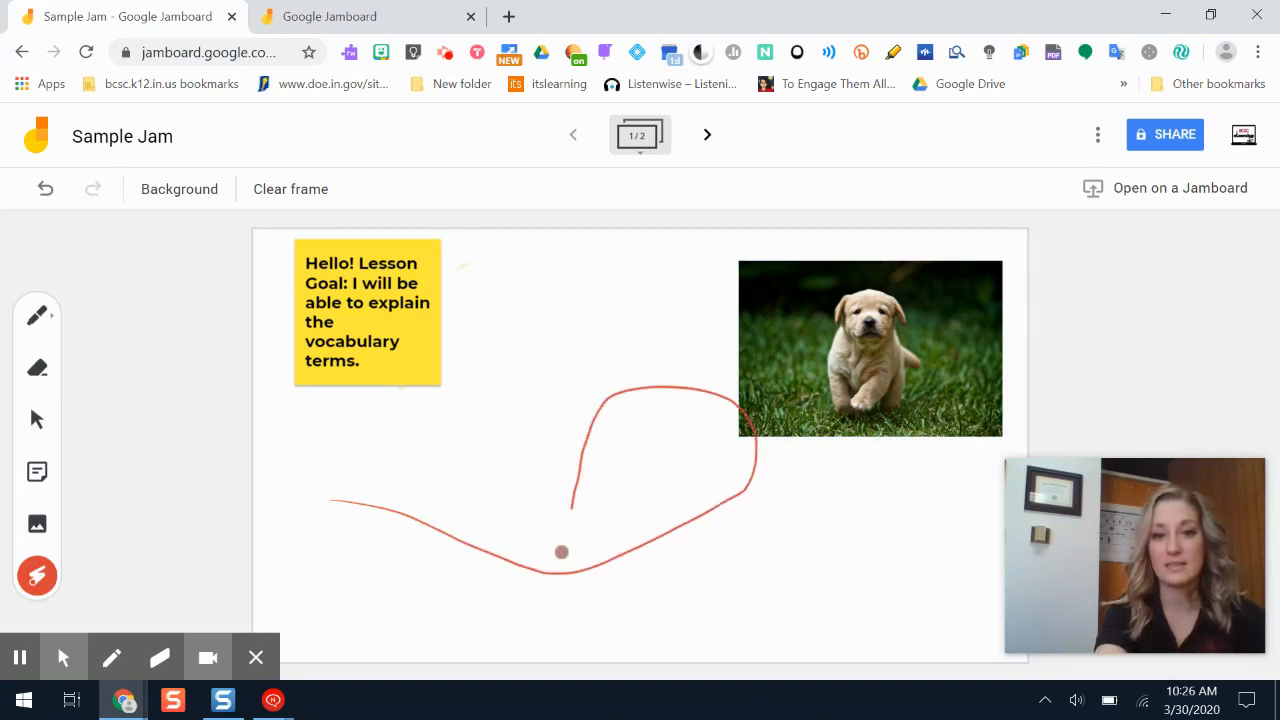
pyautogui.moveTo(561, 552); pyautogui.dragTo(360, 414)
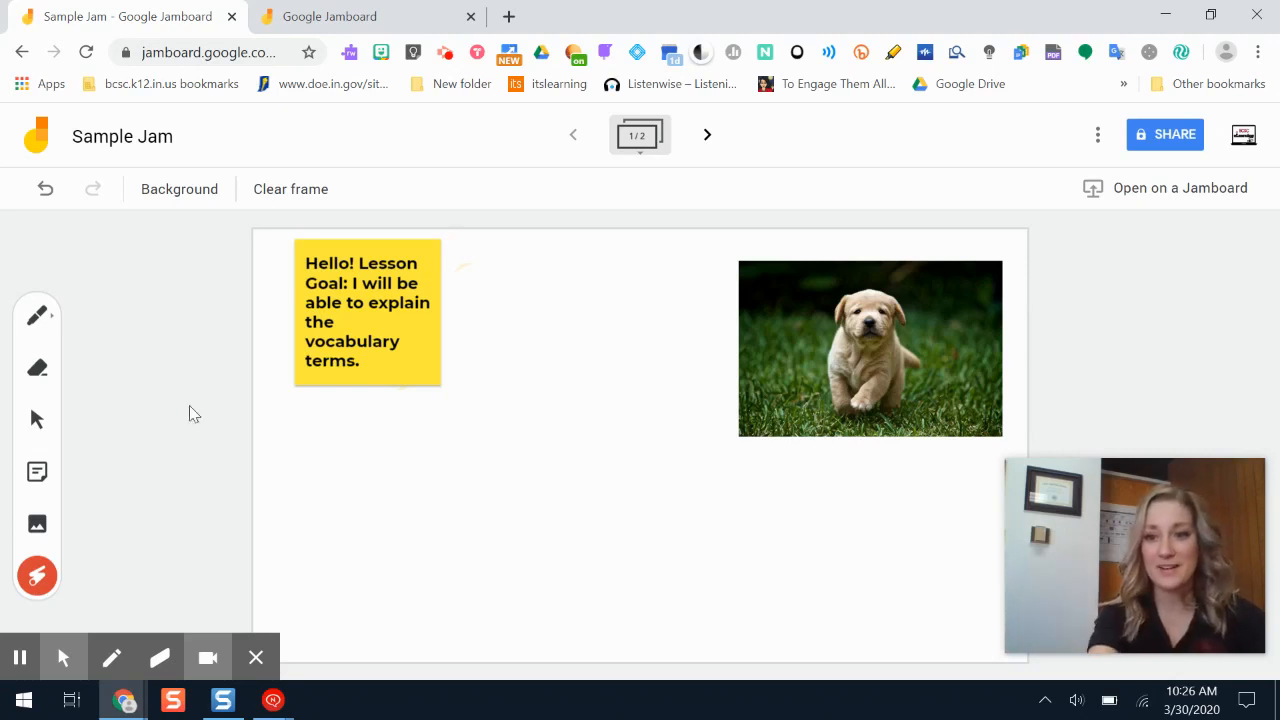
# Step: Search Google Drive for "vocab", insert vocab square.png, and place it below the yellow sticky note
pyautogui.click(36, 533)
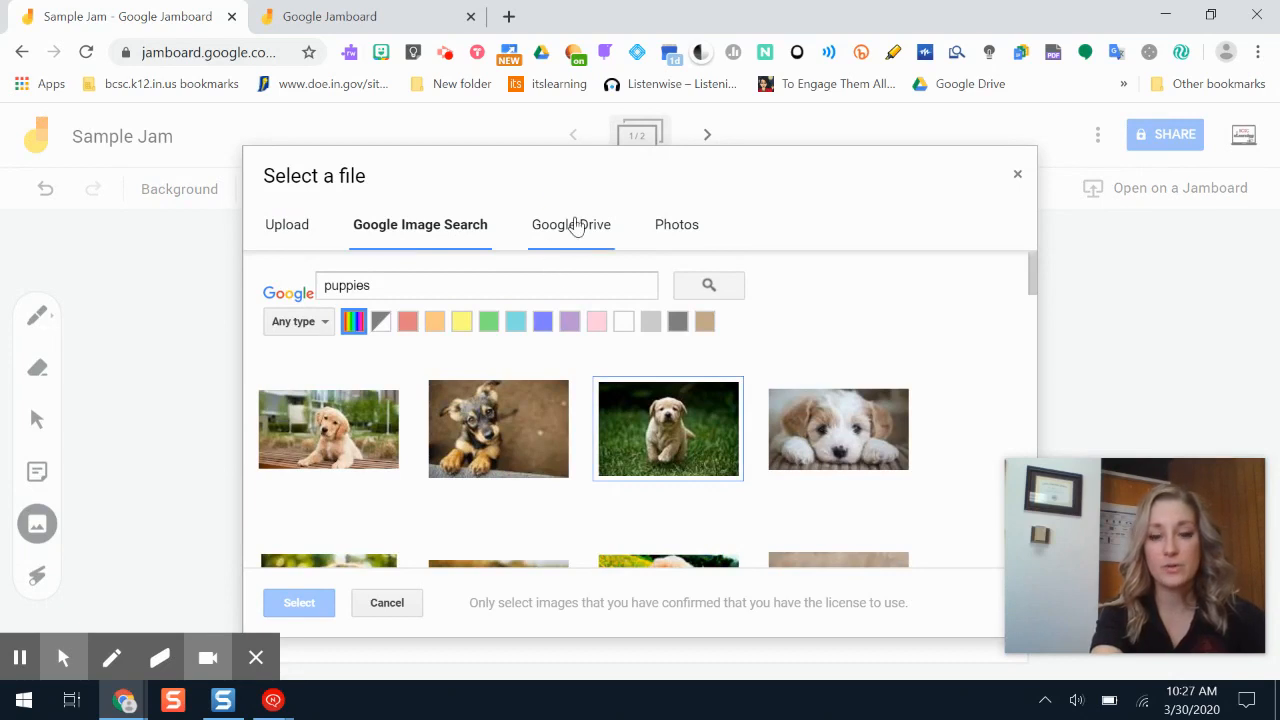
pyautogui.click(576, 226)
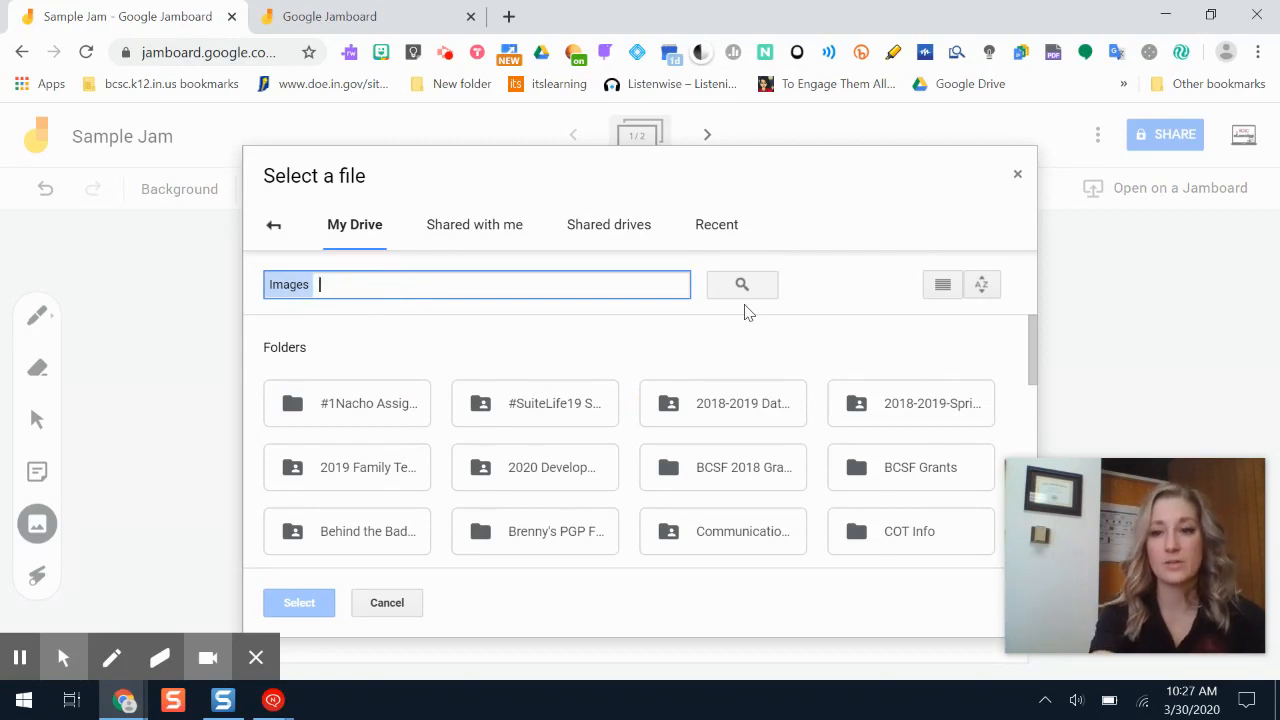
pyautogui.write('vocab')
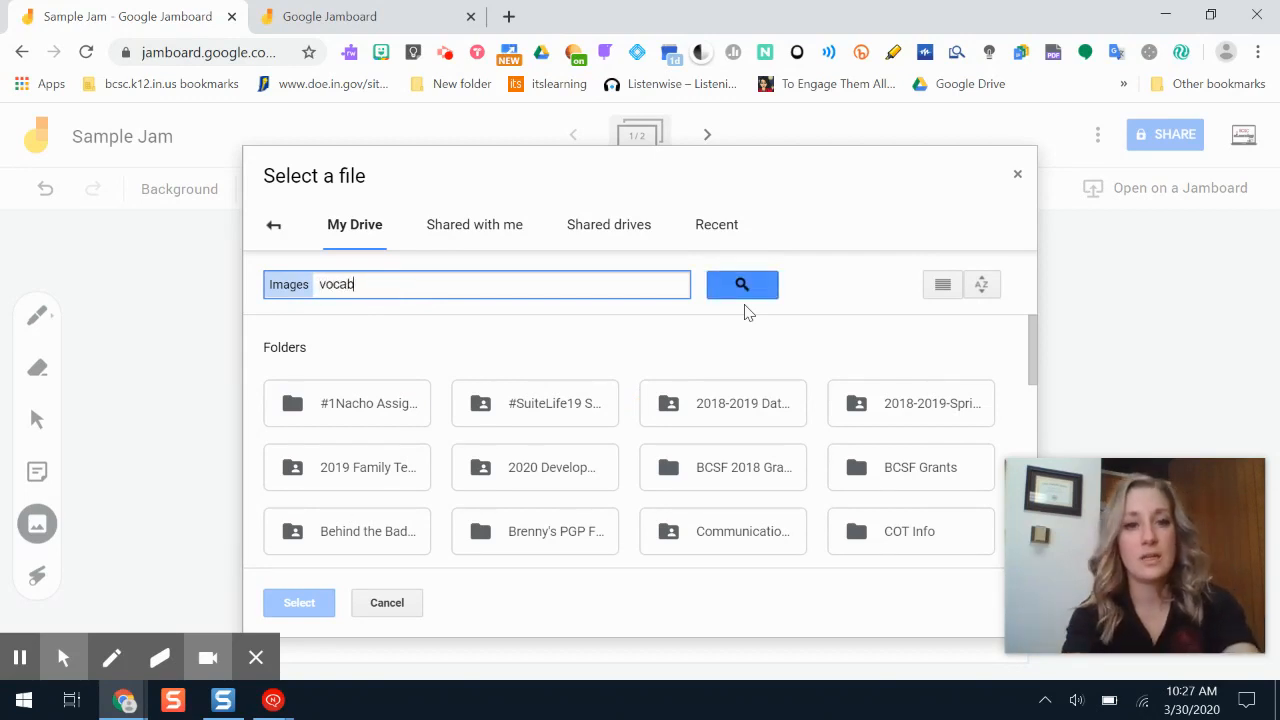
pyautogui.press('Return')
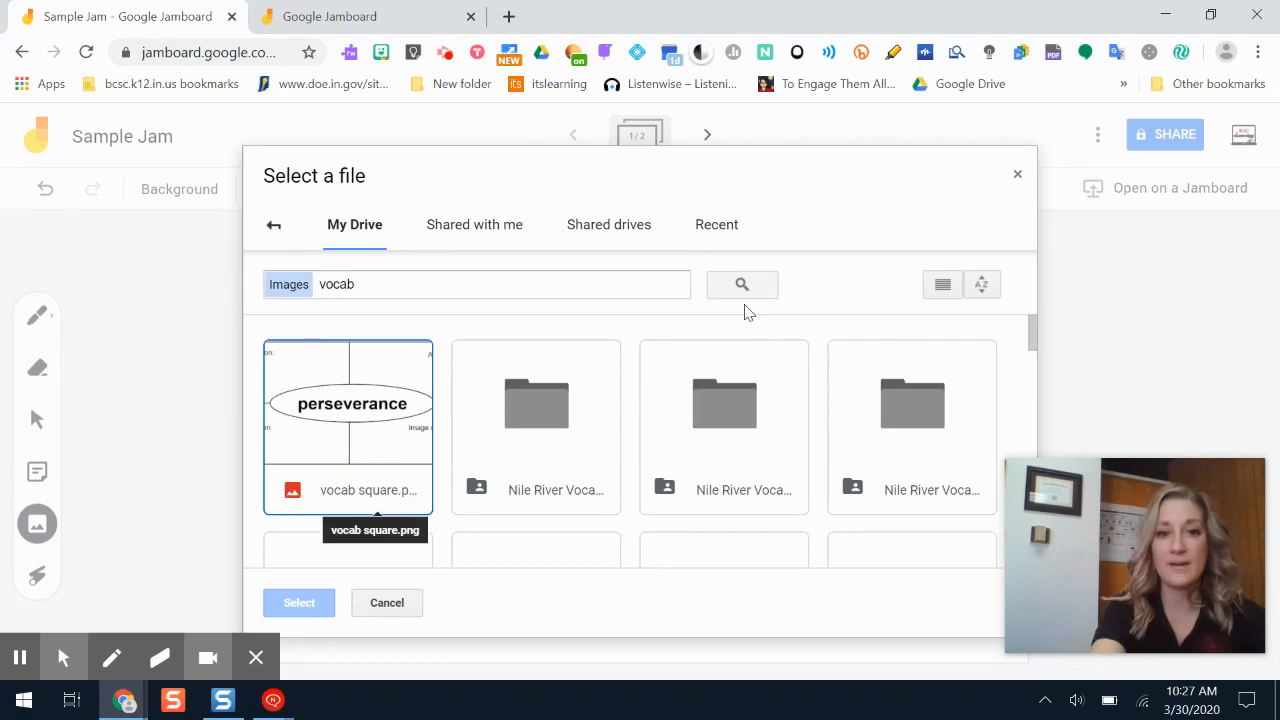
pyautogui.click(298, 455)
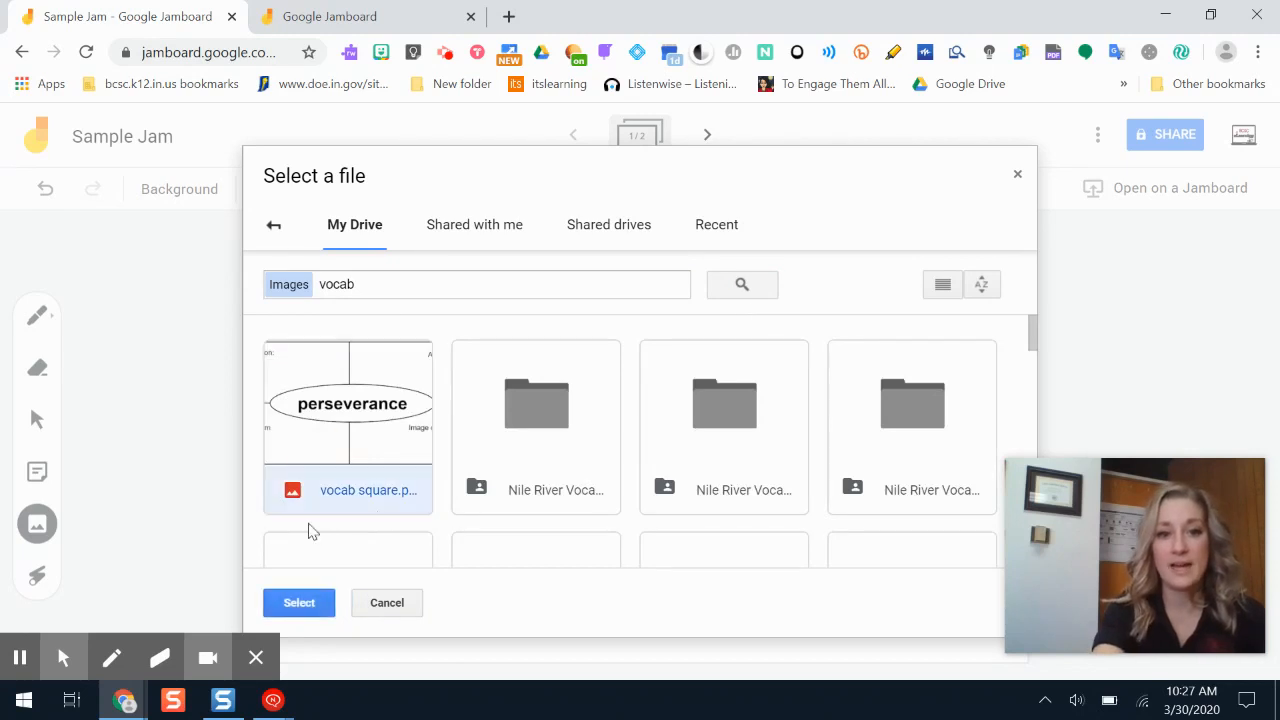
pyautogui.click(299, 602)
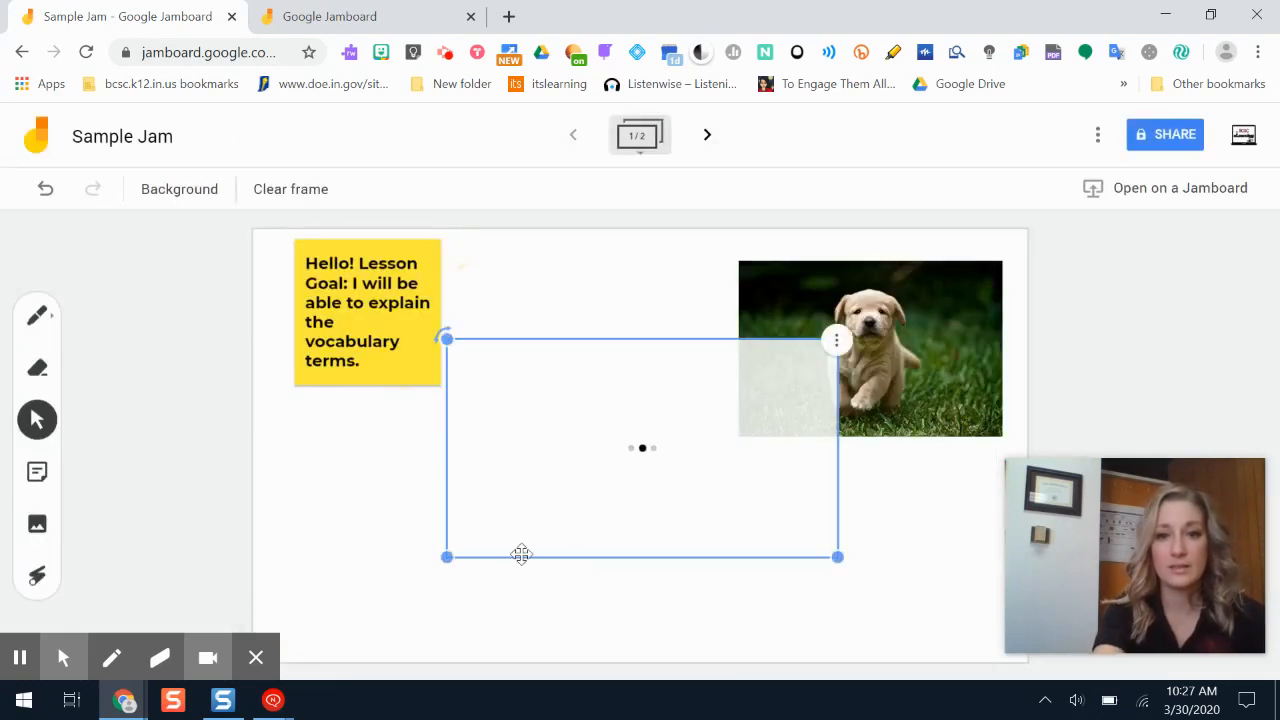
pyautogui.moveTo(580, 402); pyautogui.dragTo(437, 457)
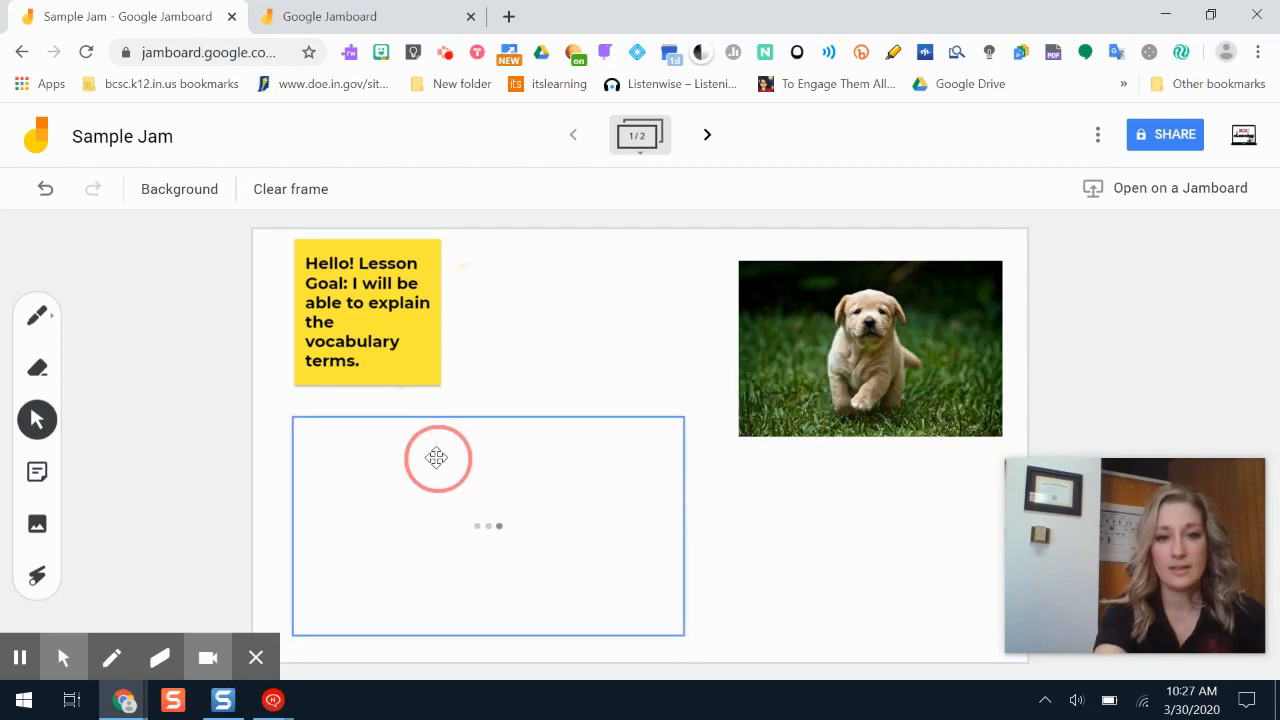
pyautogui.click(792, 565)
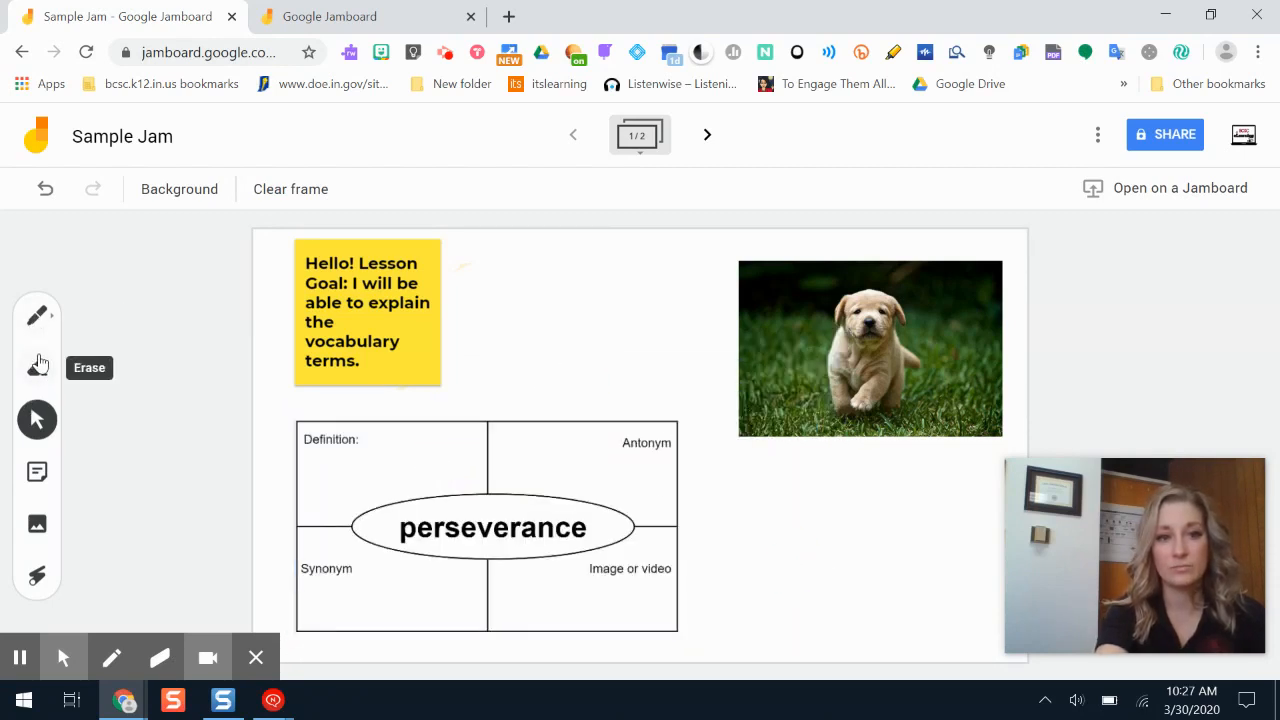
# Step: Draw a green pen stroke around the word "perseverance" in the vocabulary square, and undo it
pyautogui.click(37, 316)
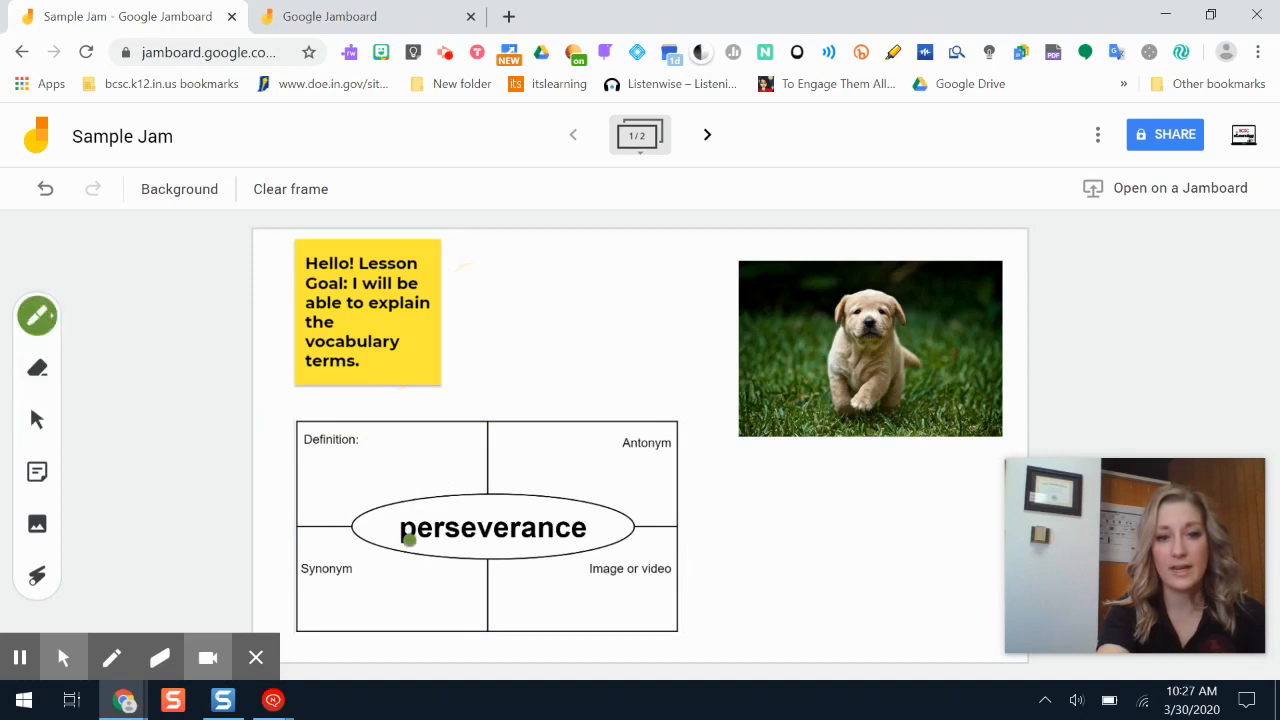
pyautogui.moveTo(398, 526)
pyautogui.mouseDown()
pyautogui.moveTo(494, 543)
pyautogui.moveTo(596, 506)
pyautogui.moveTo(440, 535)
pyautogui.mouseUp()
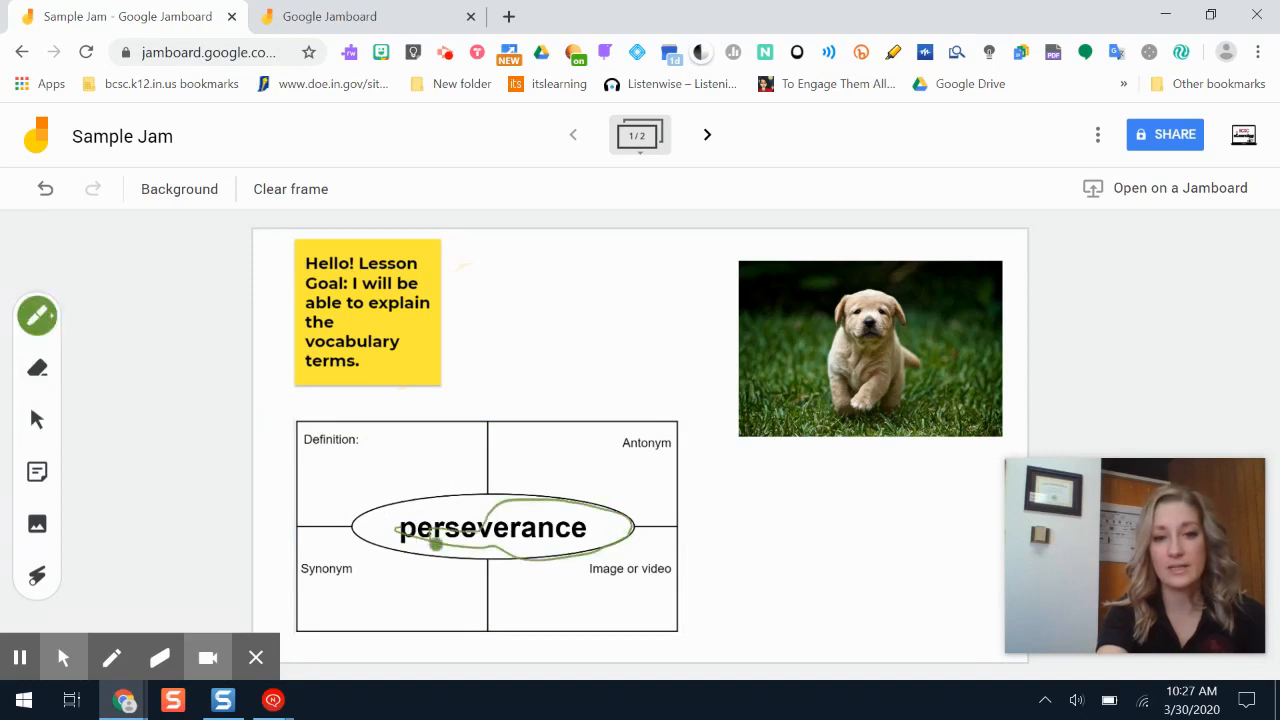
pyautogui.click(45, 190)
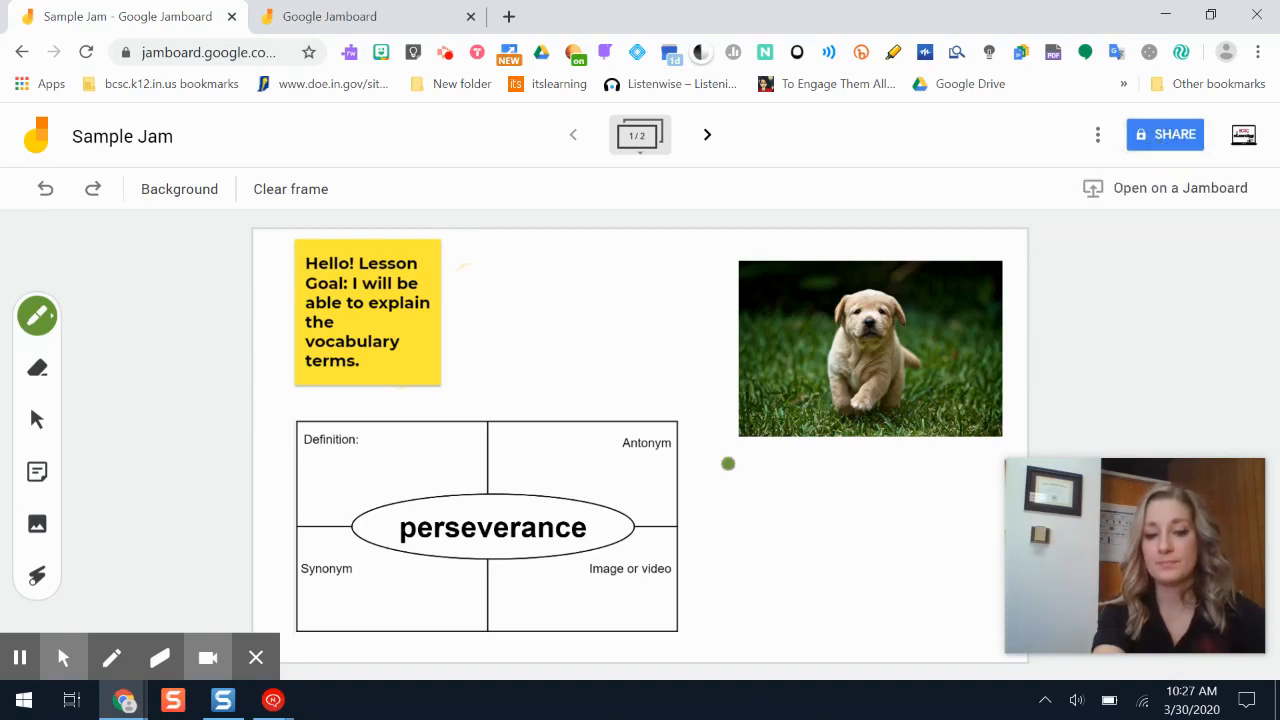
pyautogui.click(256, 662)
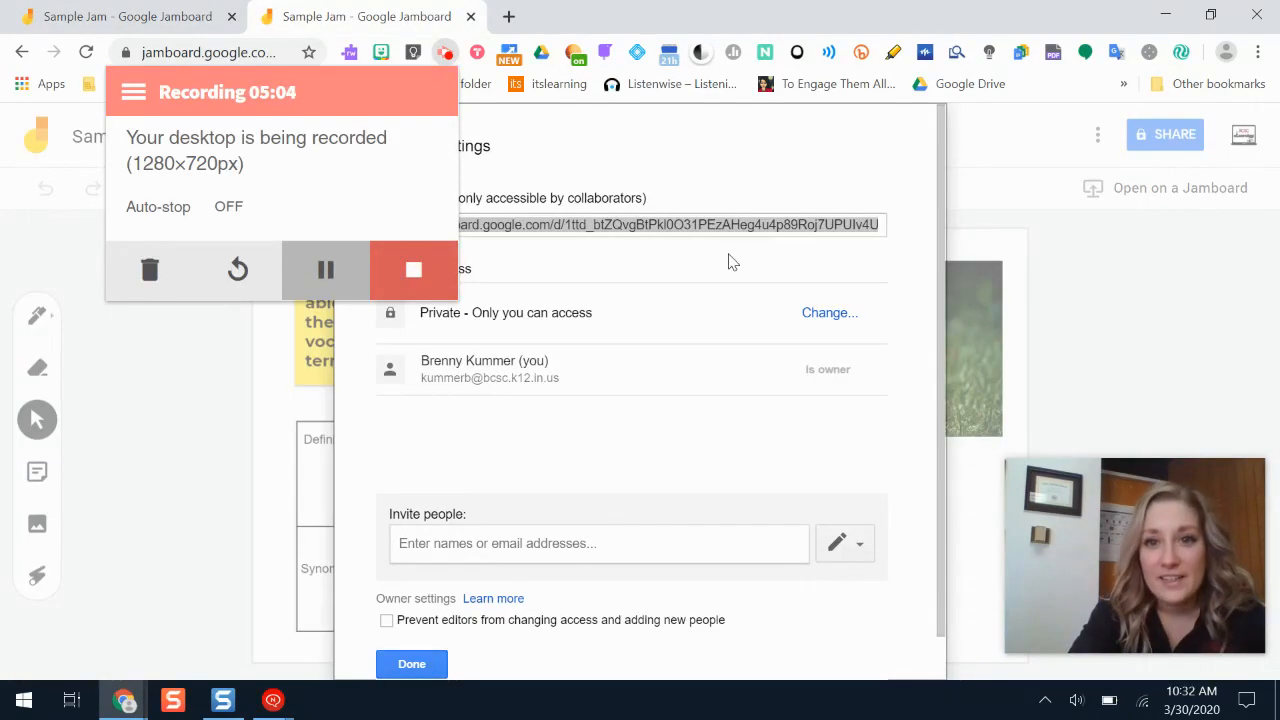
pyautogui.click(851, 146)
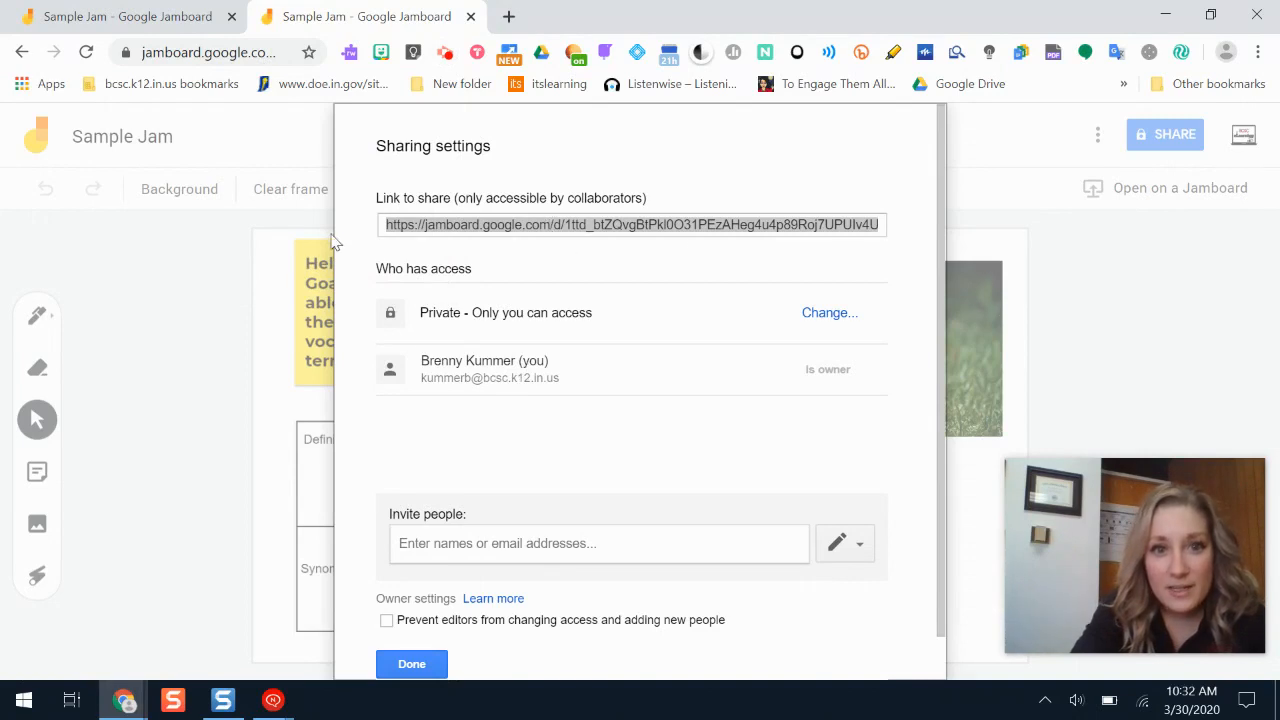
# Step: Select the jam's sharing link, and view the permission options for invited people
pyautogui.click(518, 229)
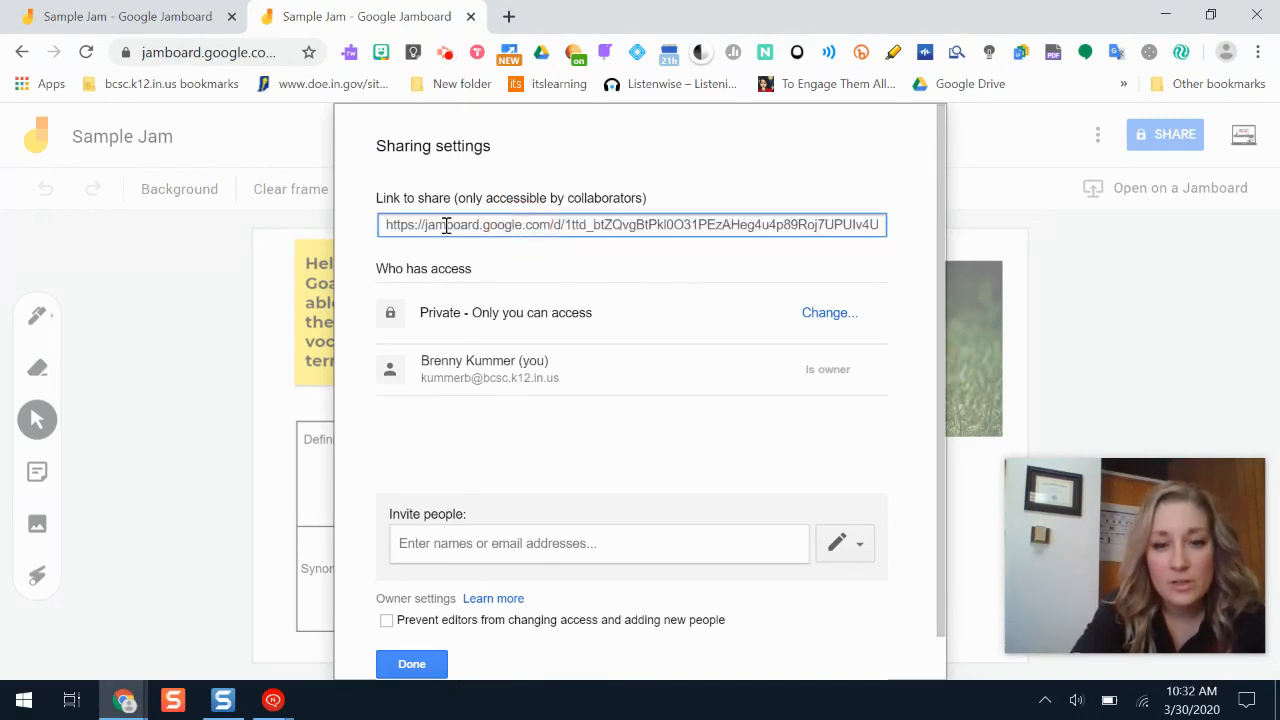
pyautogui.tripleClick(528, 224)
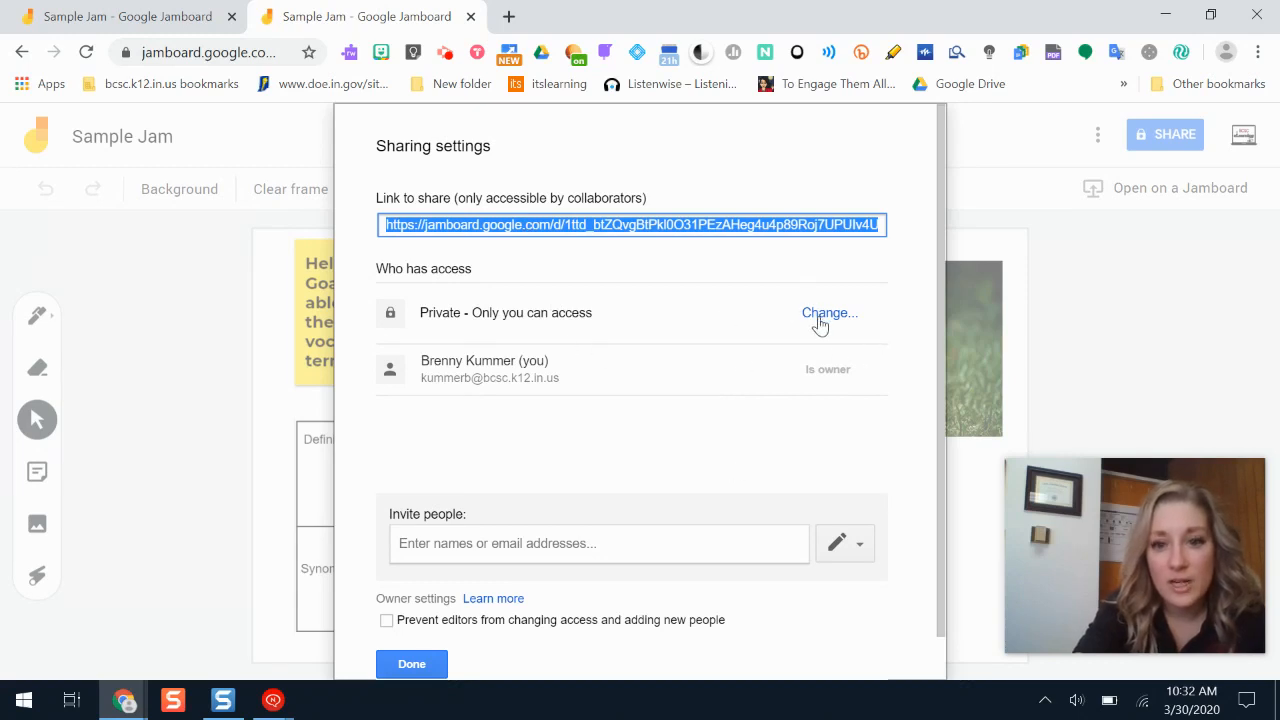
pyautogui.click(592, 541)
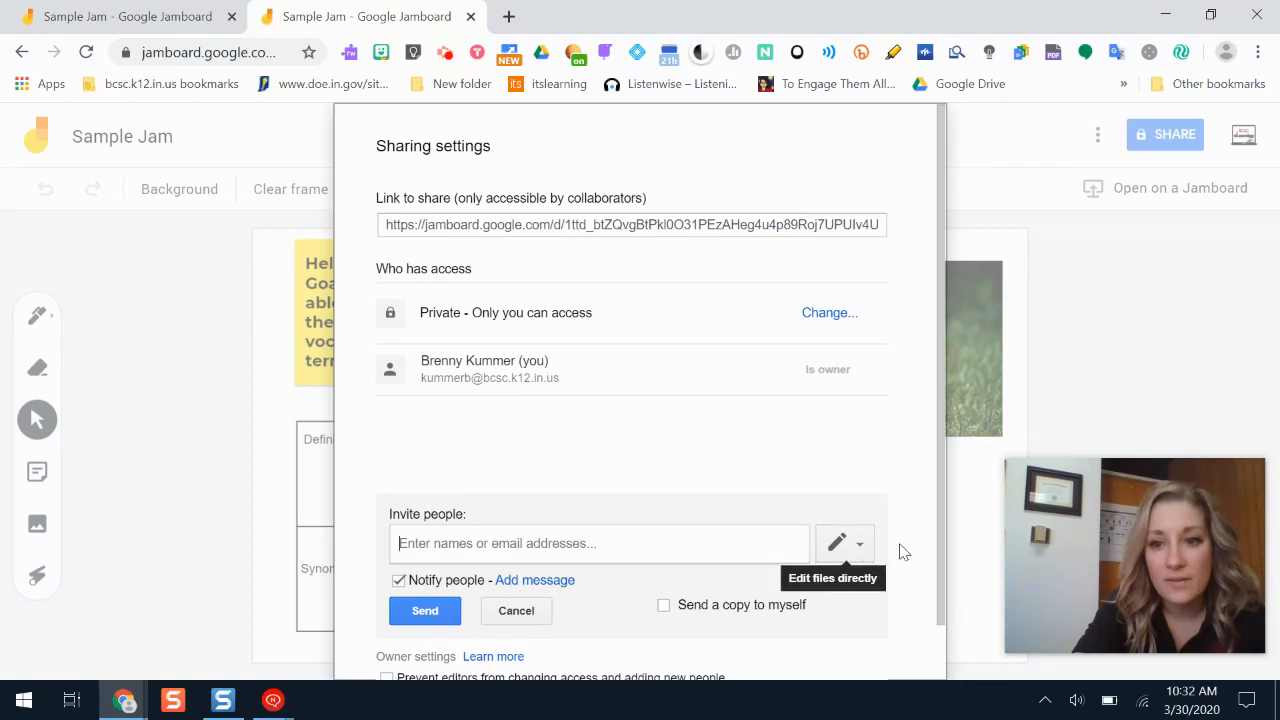
pyautogui.click(843, 546)
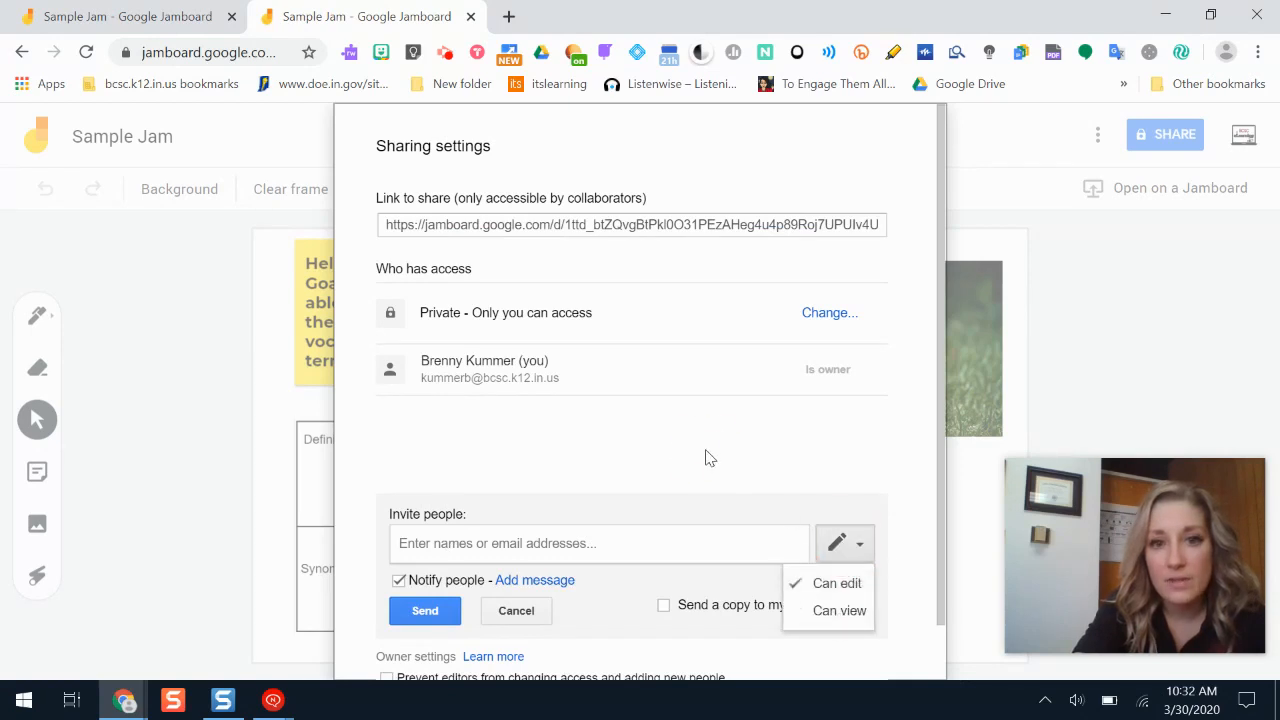
# Step: Try to set link sharing to "On - Anyone with the link", and leave the sharing settings
pyautogui.click(830, 313)
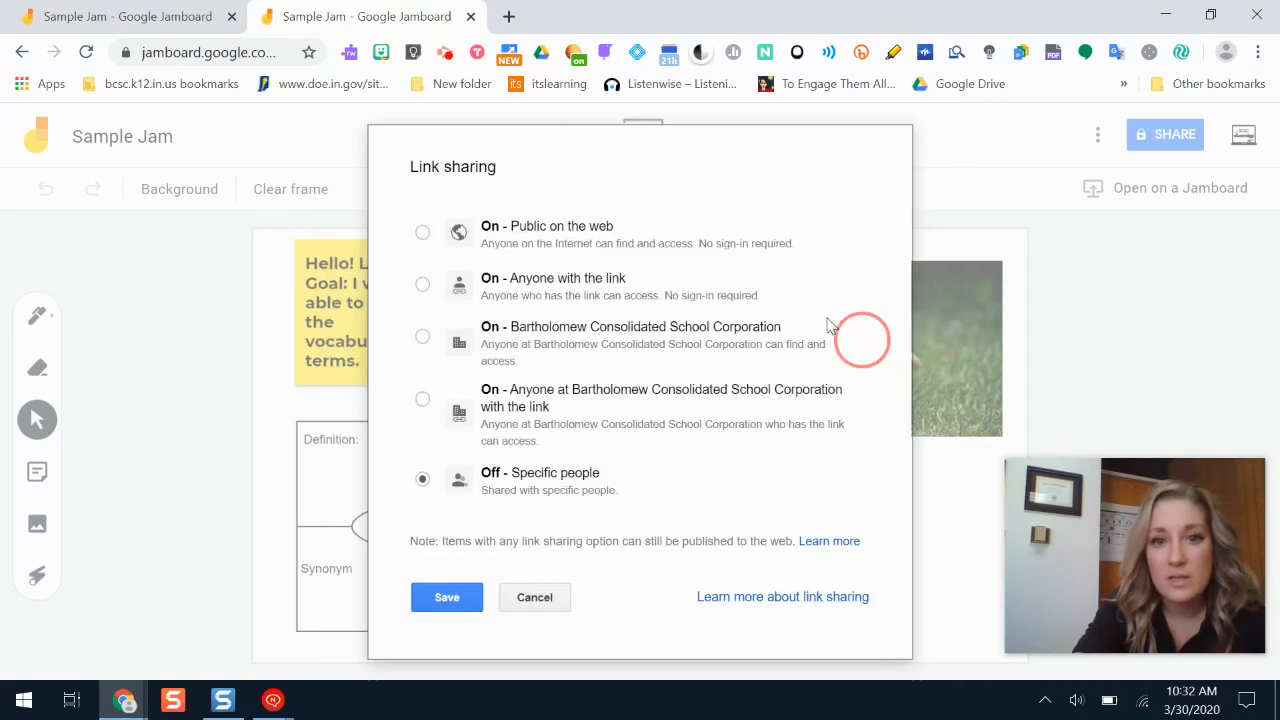
pyautogui.click(422, 284)
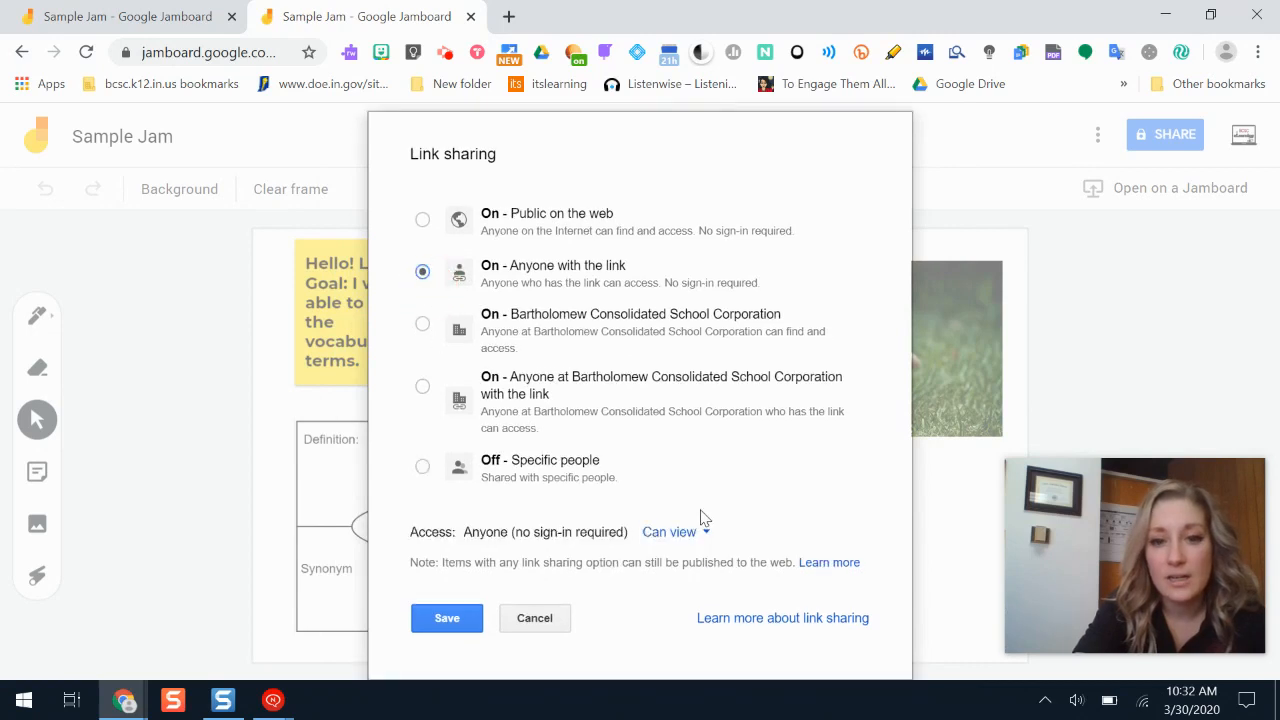
pyautogui.click(445, 618)
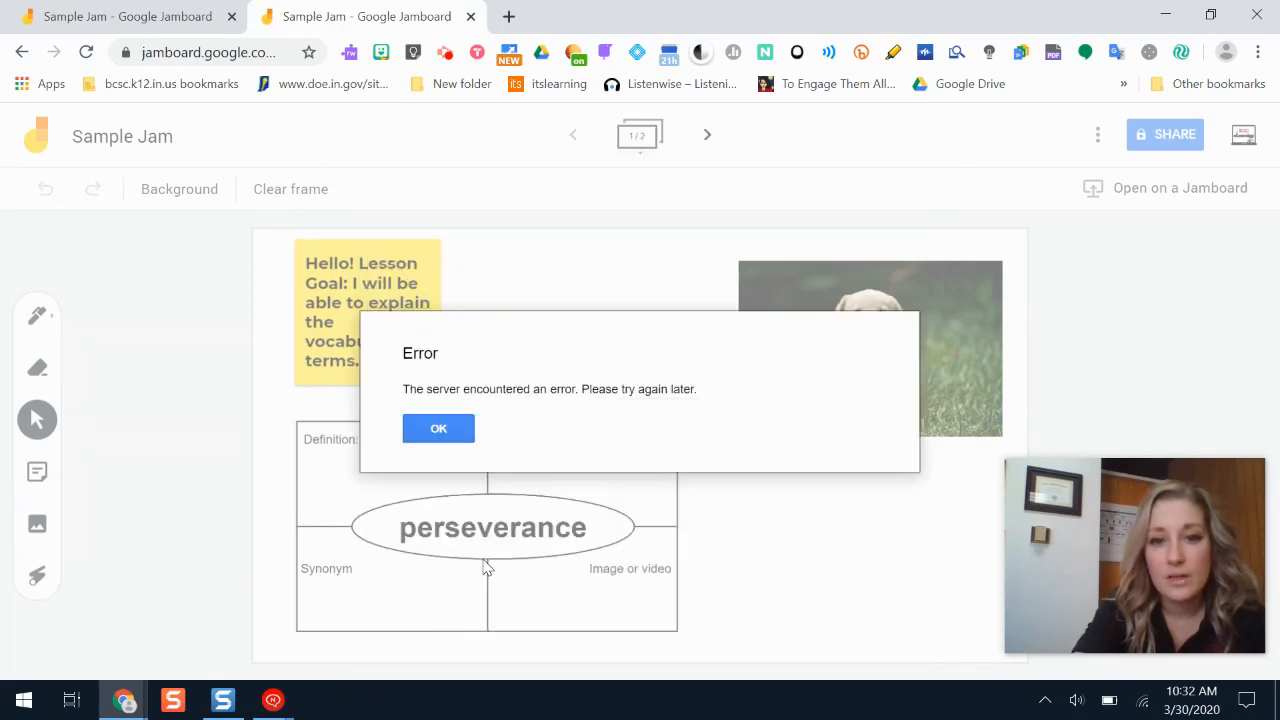
pyautogui.click(440, 430)
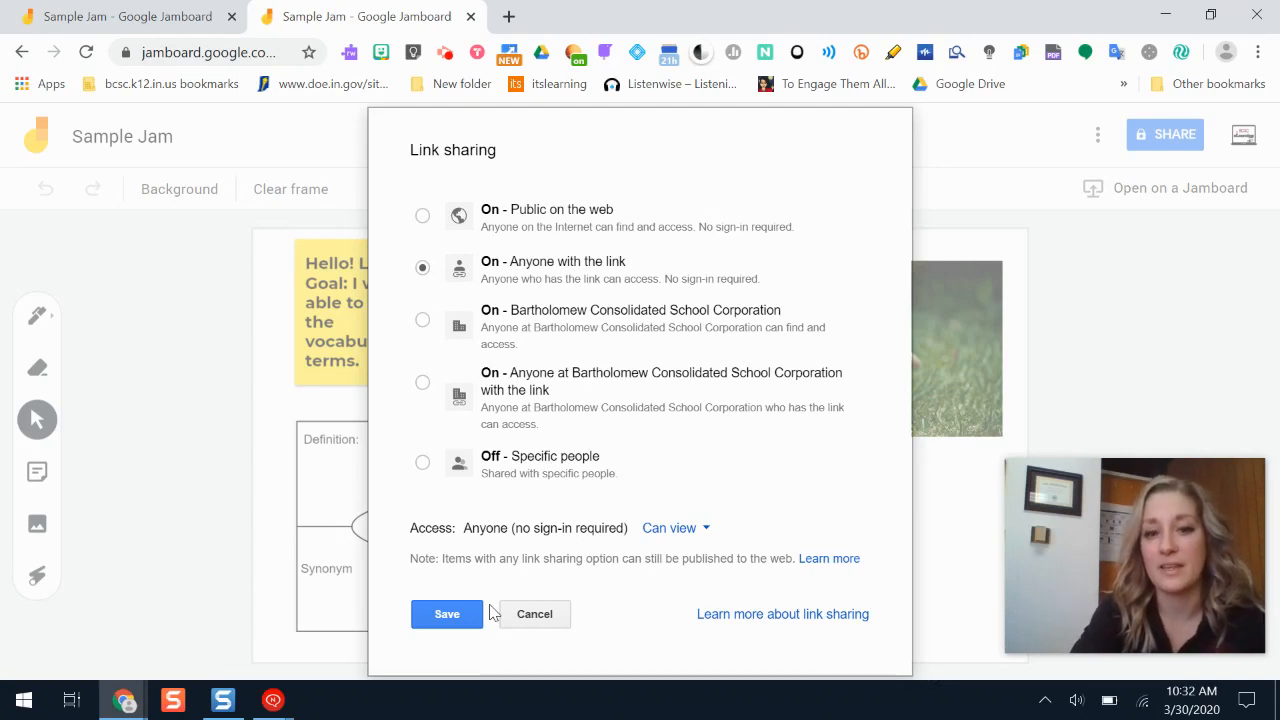
pyautogui.click(537, 614)
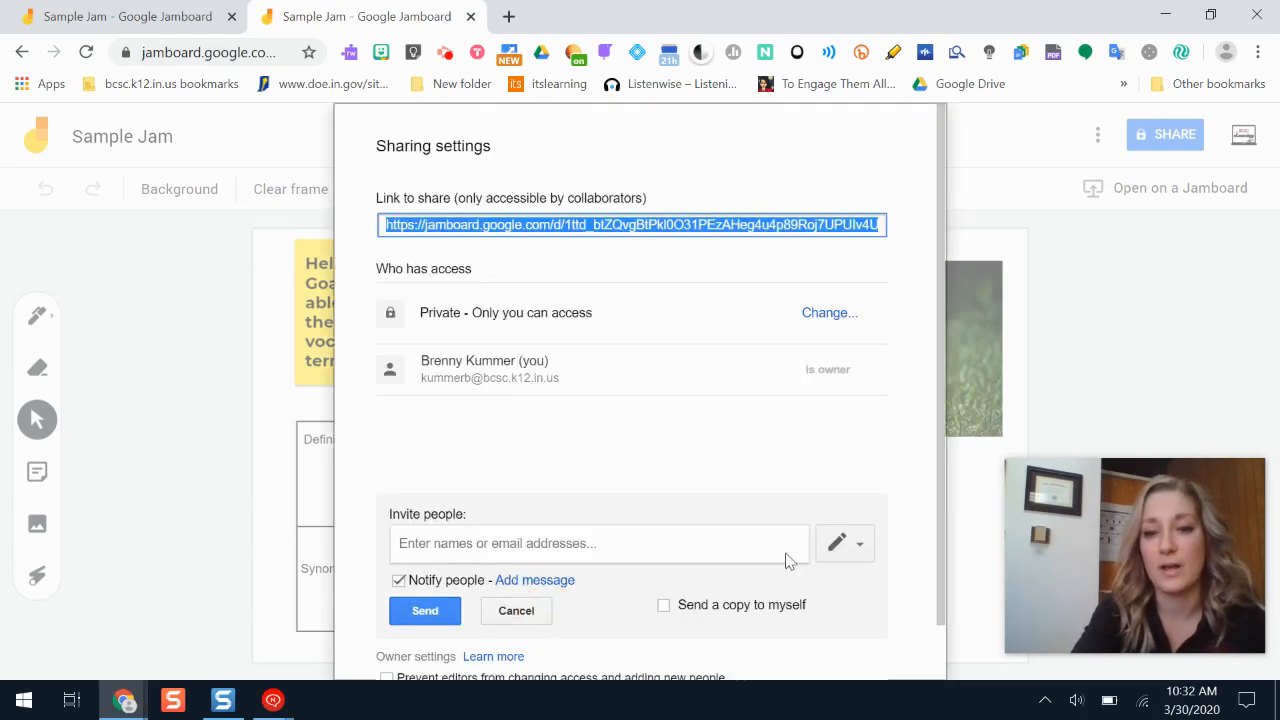
pyautogui.click(1080, 419)
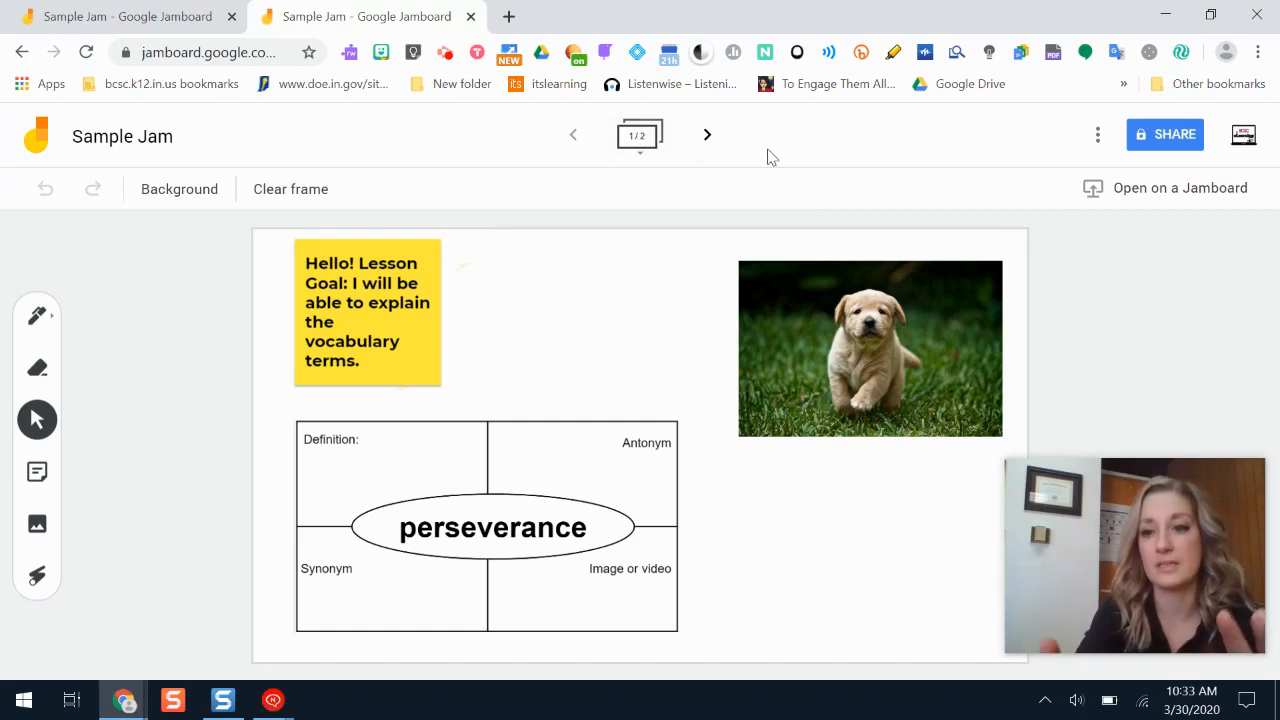
# Step: Switch to the blank second frame, and look over the jam's frames in the frame overview
pyautogui.click(709, 137)
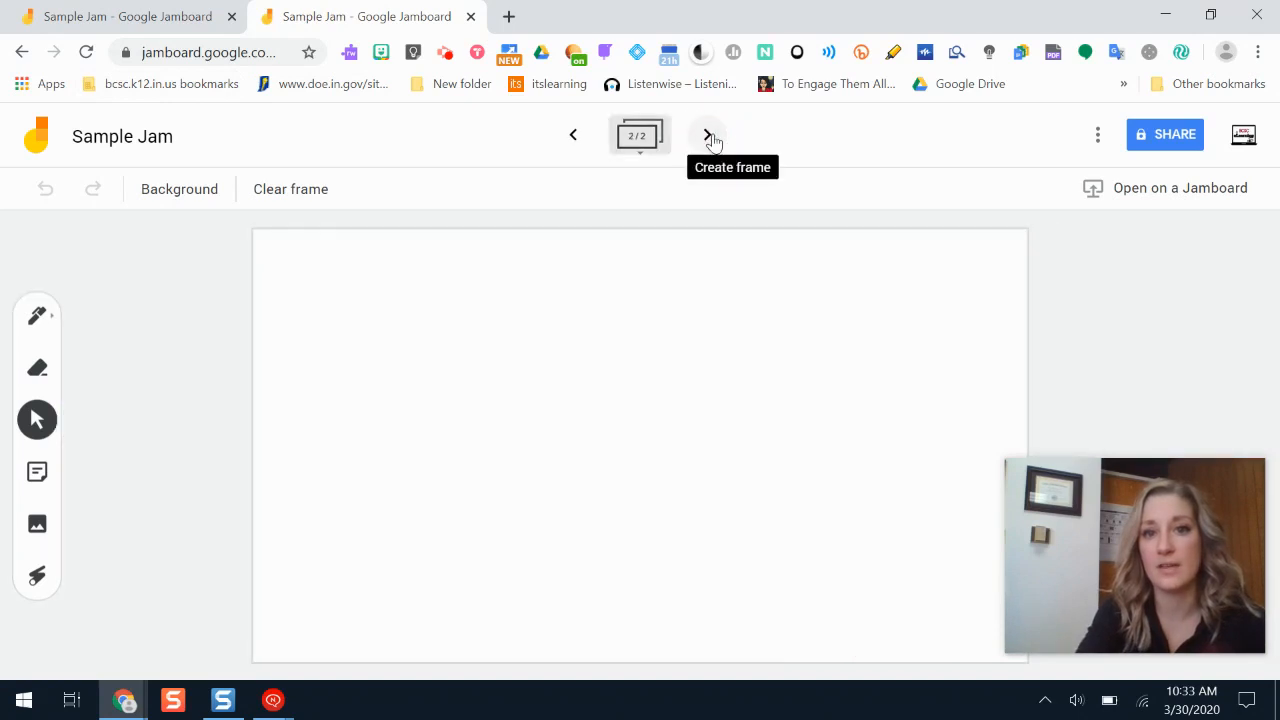
pyautogui.click(640, 150)
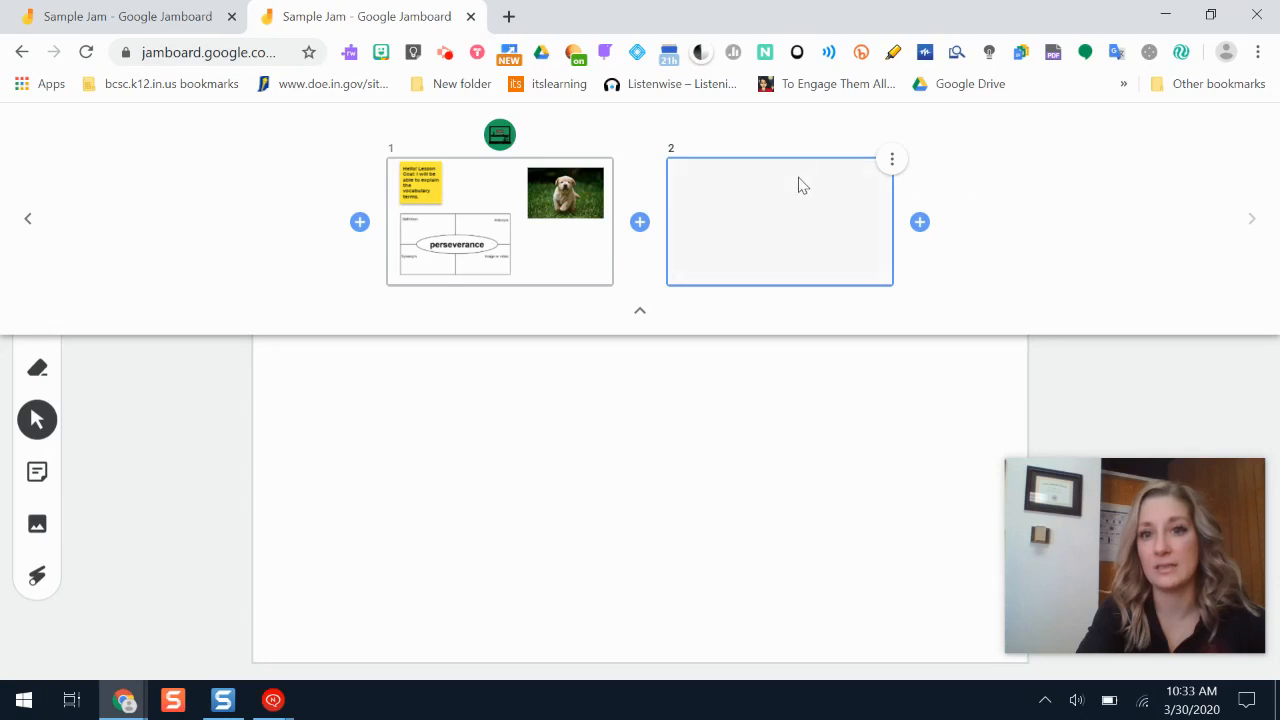
pyautogui.click(808, 446)
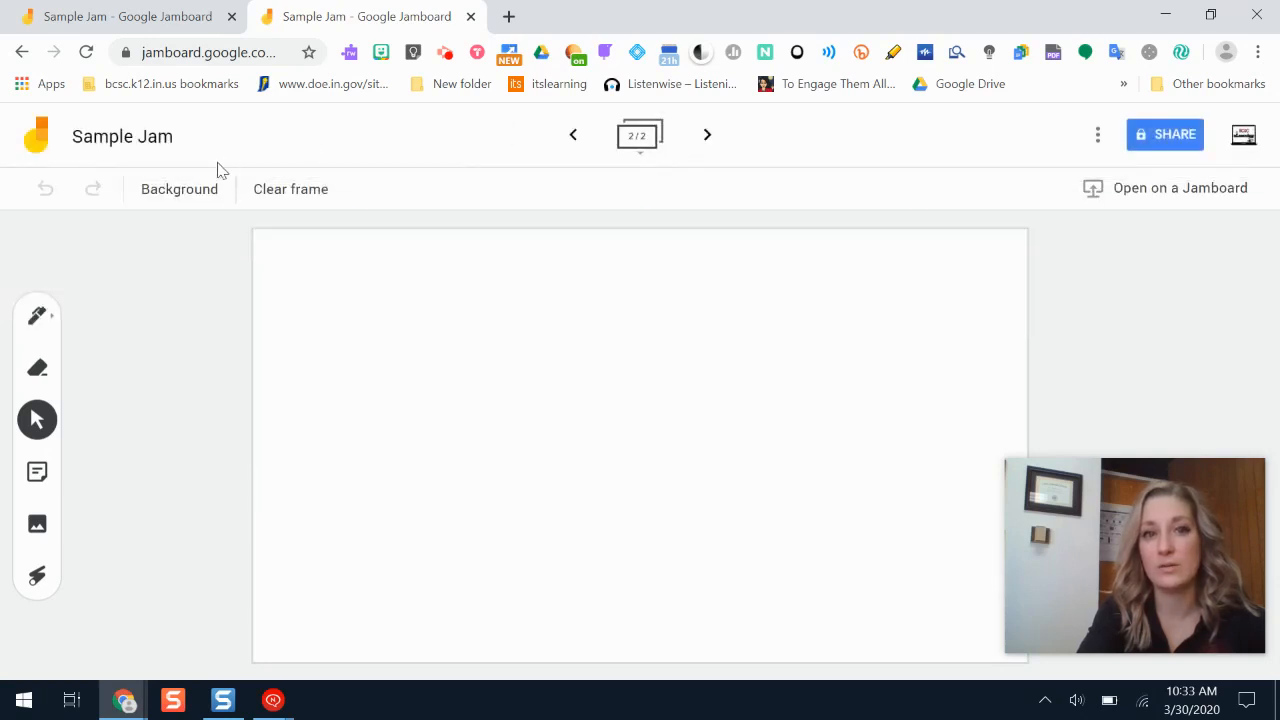
# Step: Set the second frame's background to the blue graph grid, and view the additional actions available for the jam
pyautogui.click(179, 189)
pyautogui.click(259, 234)
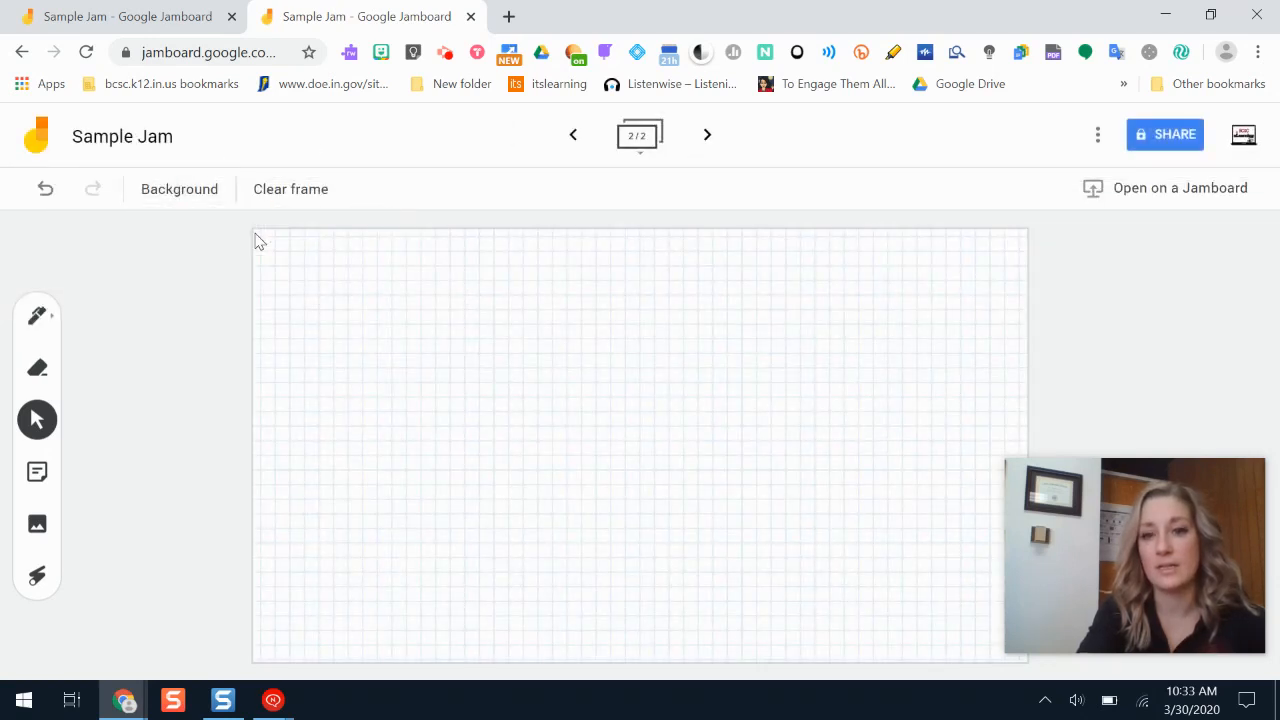
pyautogui.click(1098, 134)
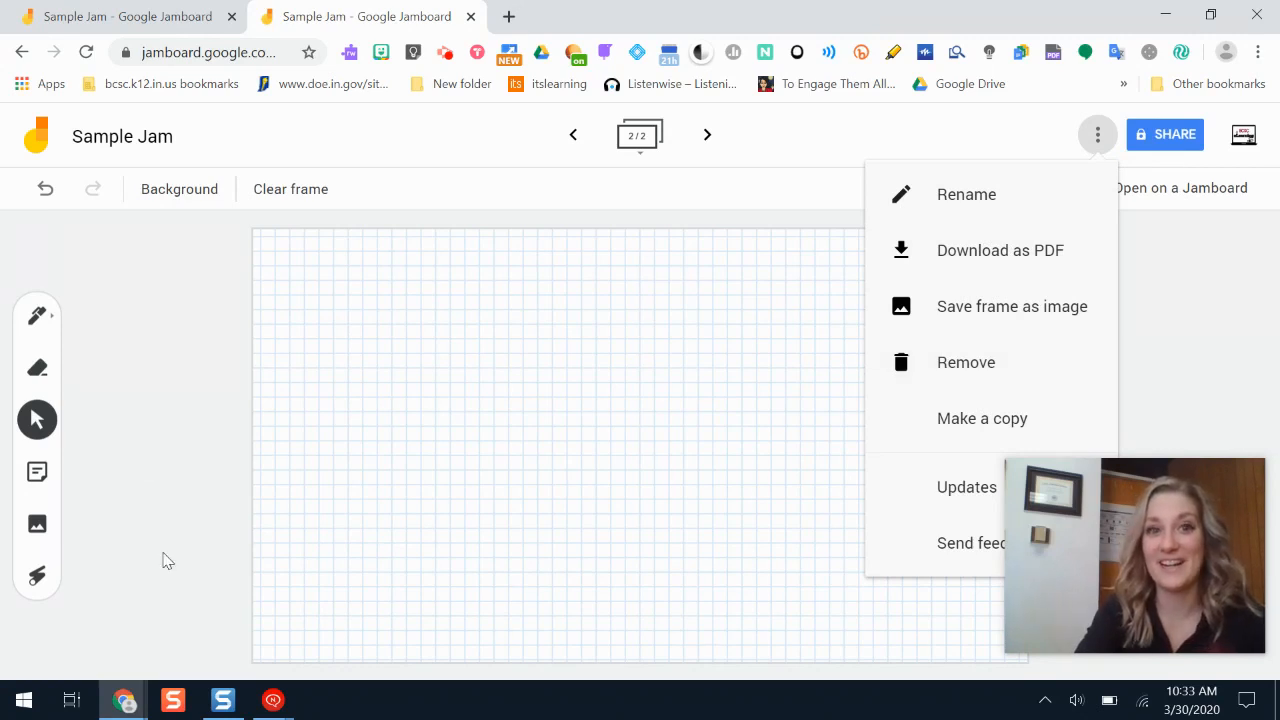
pyautogui.click(613, 460)
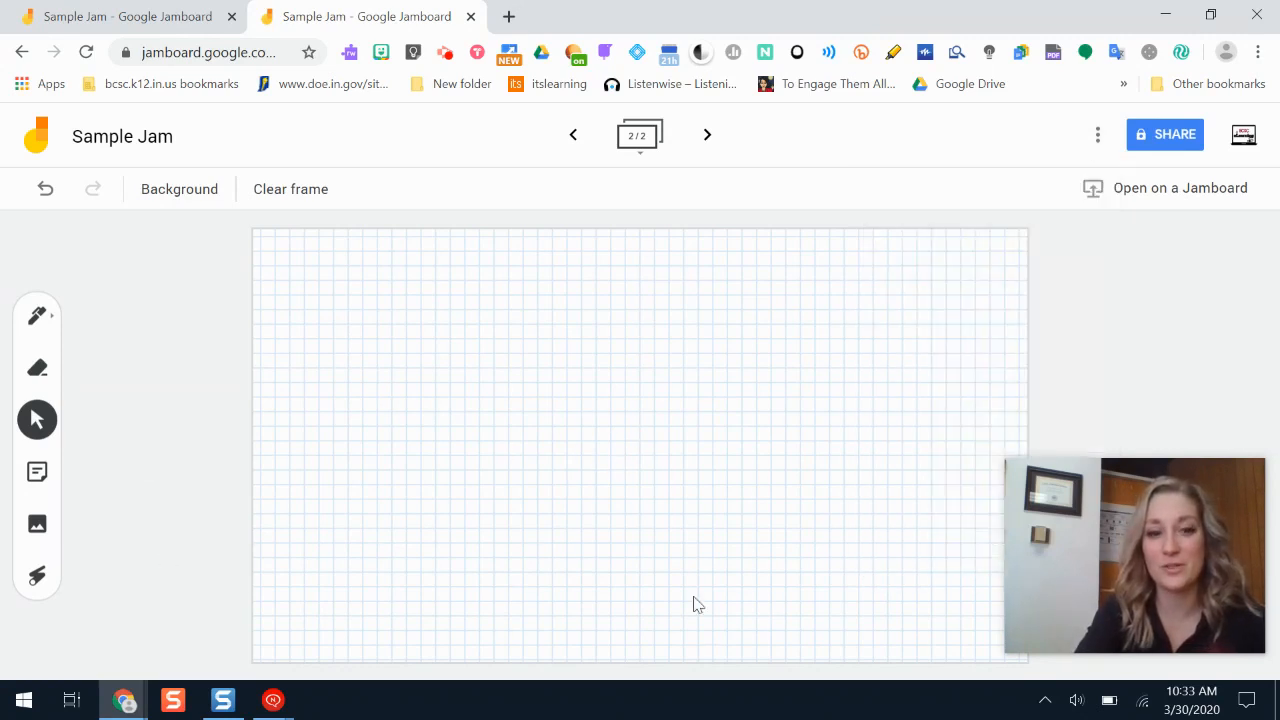